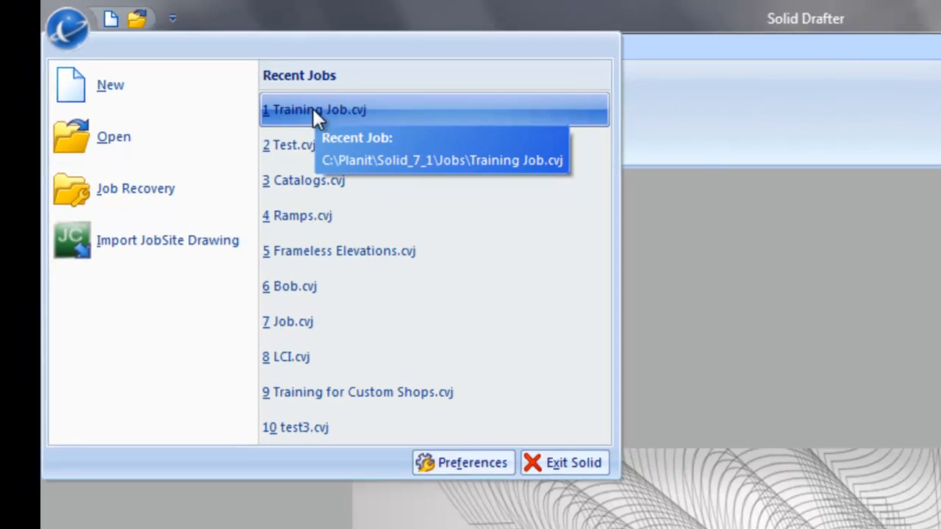
Open the recent job Training Job.cvj and draw a 120-inch horizontal wall starting at X -60, Y -40.
{"action": "left_click", "coordinate": [341, 138]}
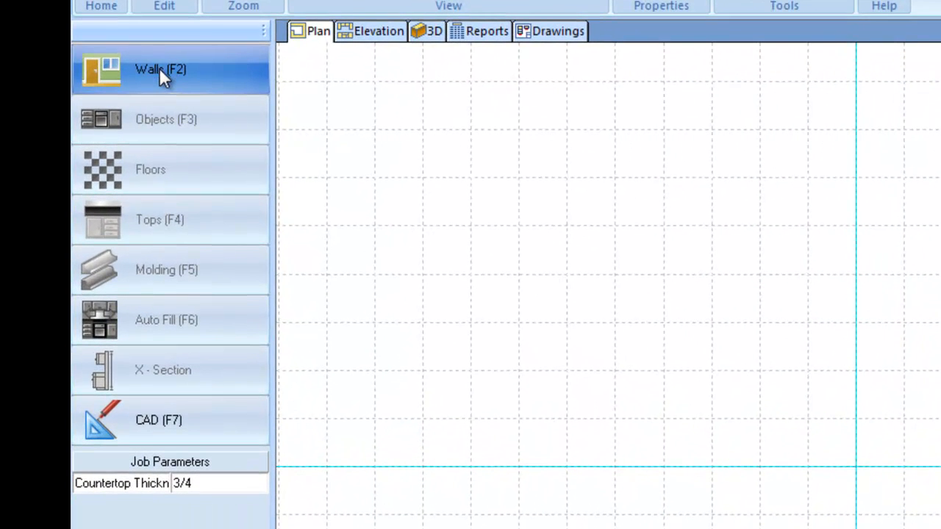
{"action": "left_click", "coordinate": [159, 67]}
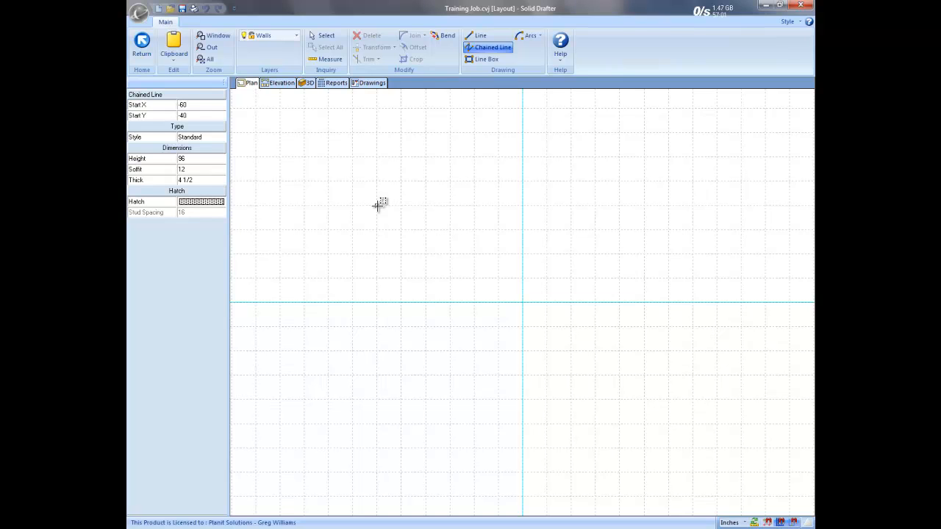
{"action": "left_click", "coordinate": [377, 205]}
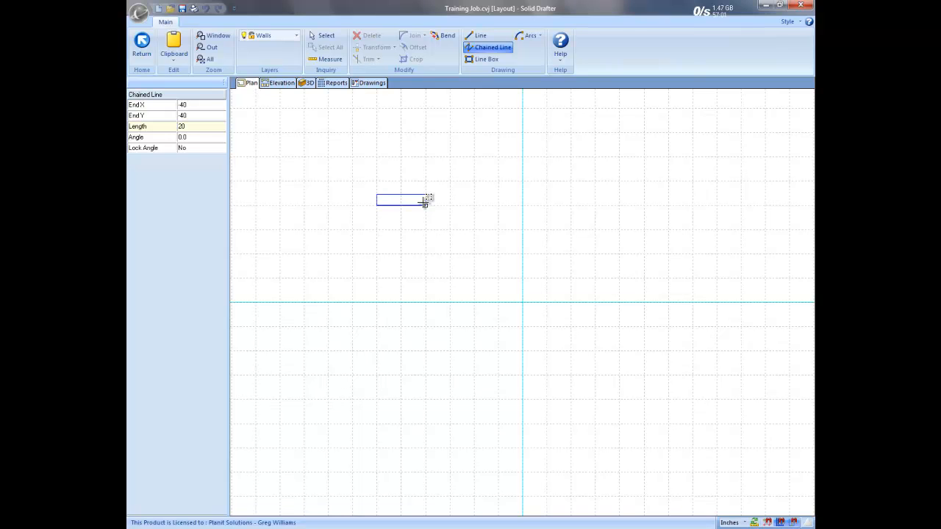
{"action": "key", "text": "Tab"}
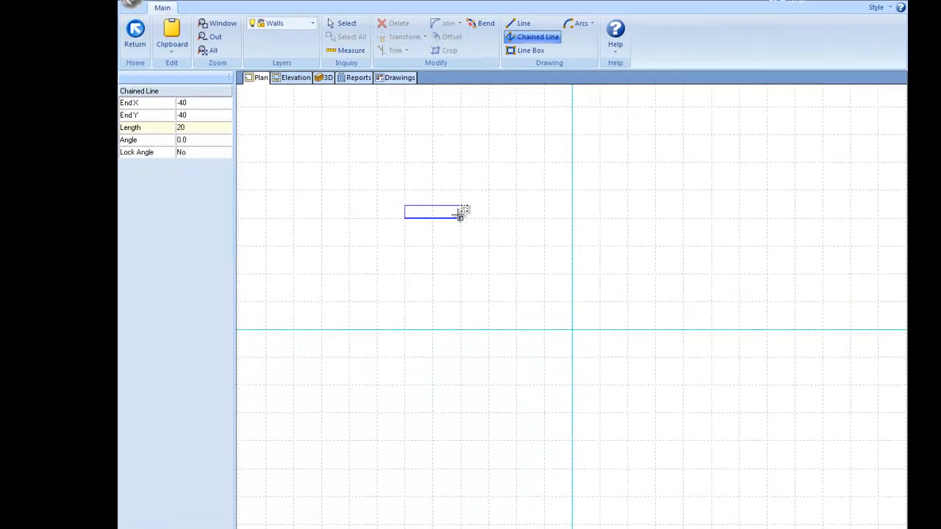
{"action": "type", "text": "120"}
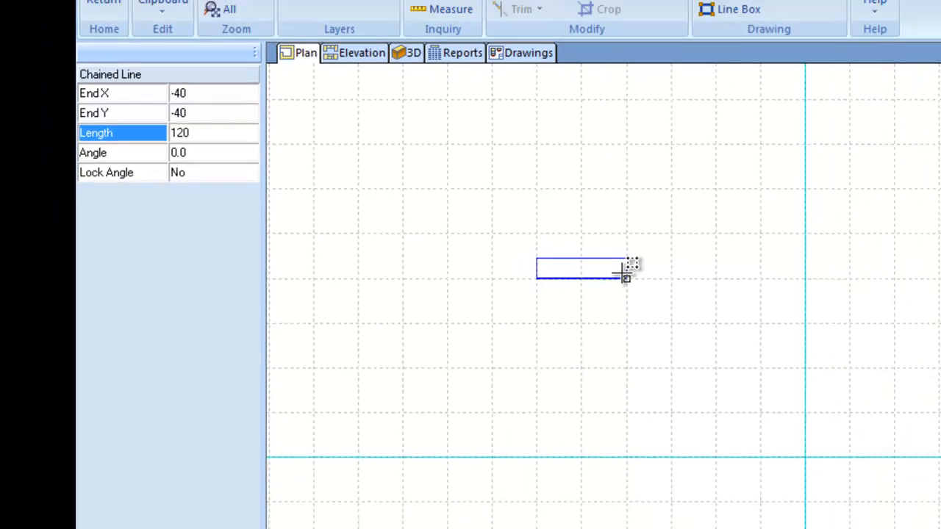
{"action": "key", "text": "Return"}
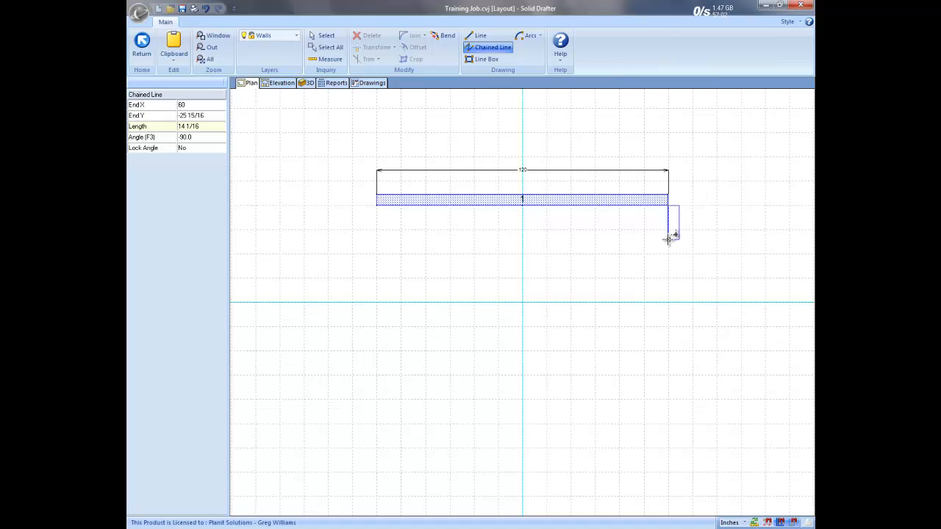
Continue the wall chain with a 100-inch wall at -90° from the first wall's end, and finish wall drawing.
{"action": "key", "text": "Tab"}
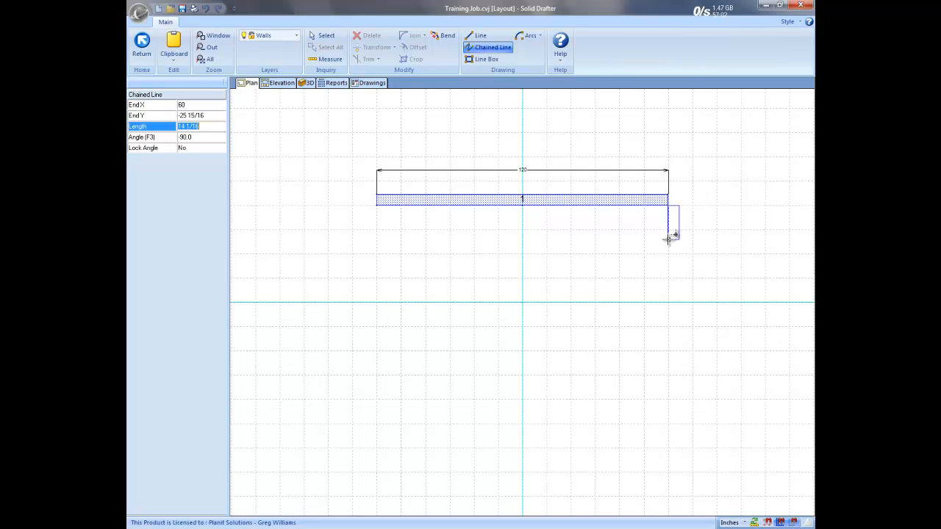
{"action": "type", "text": "100"}
{"action": "key", "text": "Return"}
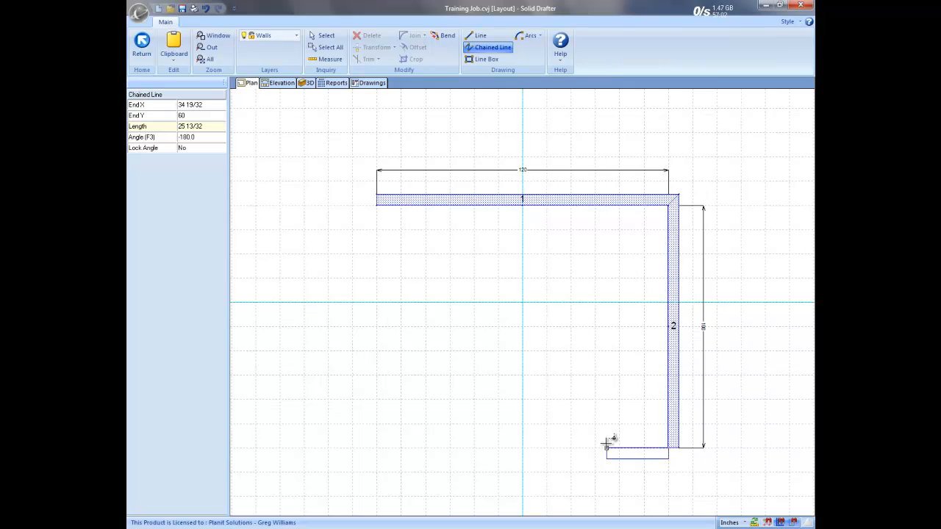
{"action": "right_click", "coordinate": [606, 443]}
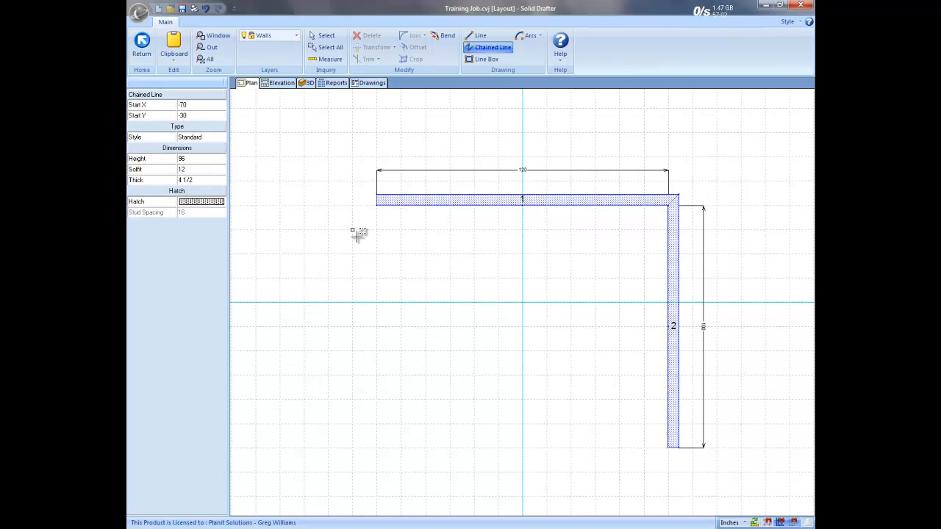
{"action": "left_click", "coordinate": [141, 48]}
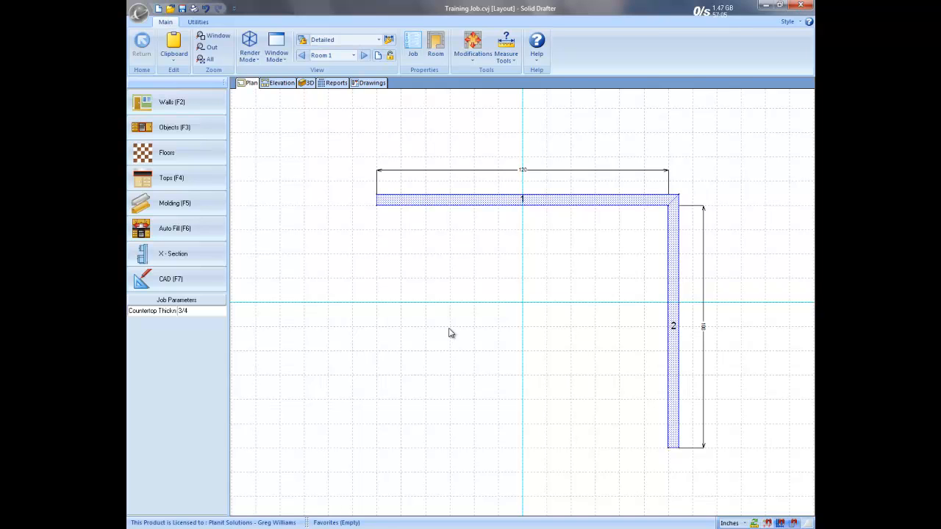
Draw a Peninsula-style wall 60 inches long from X 10, Y 50 to X -50, Y 50.
{"action": "left_click", "coordinate": [195, 105]}
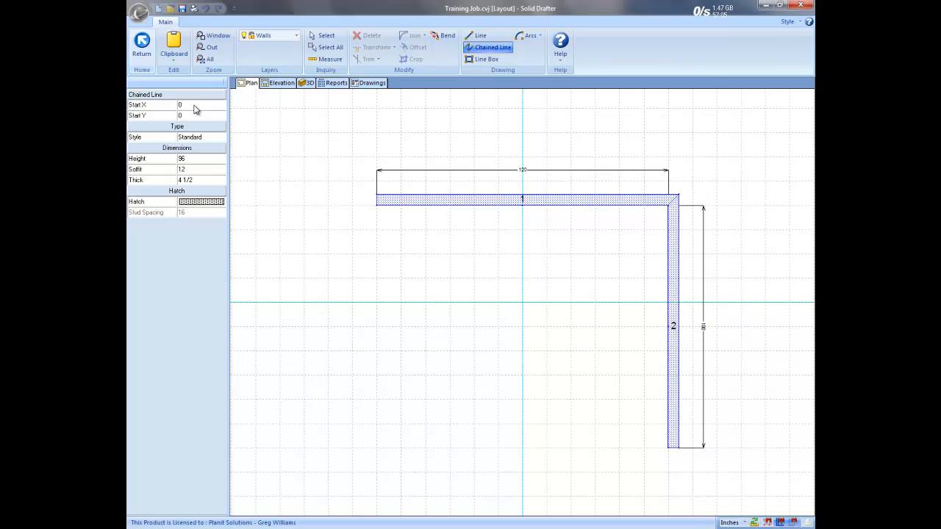
{"action": "left_click", "coordinate": [221, 138]}
{"action": "left_click", "coordinate": [221, 139]}
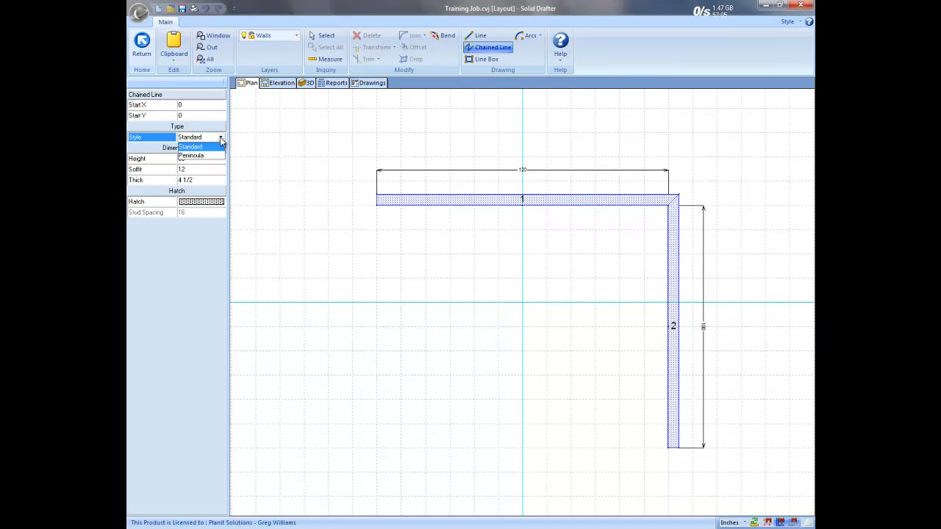
{"action": "left_click", "coordinate": [221, 156]}
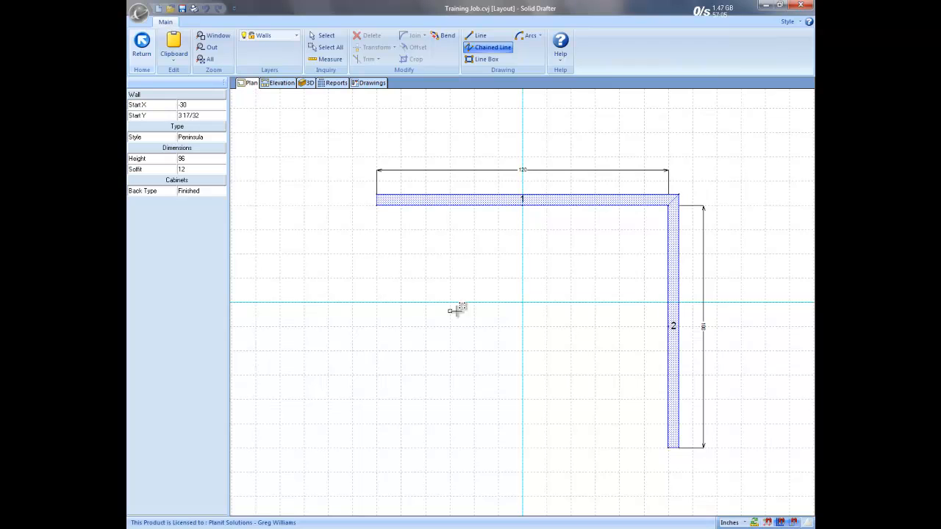
{"action": "left_click", "coordinate": [547, 424]}
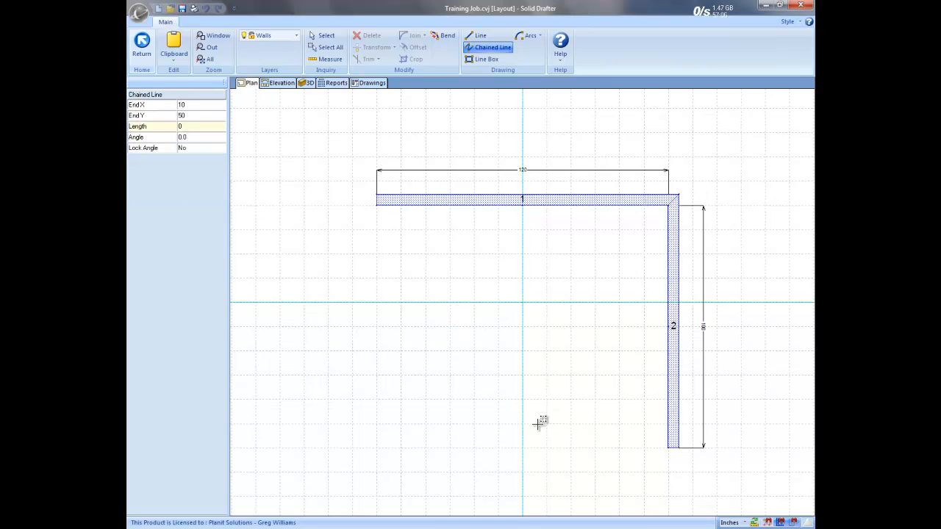
{"action": "left_click", "coordinate": [402, 424]}
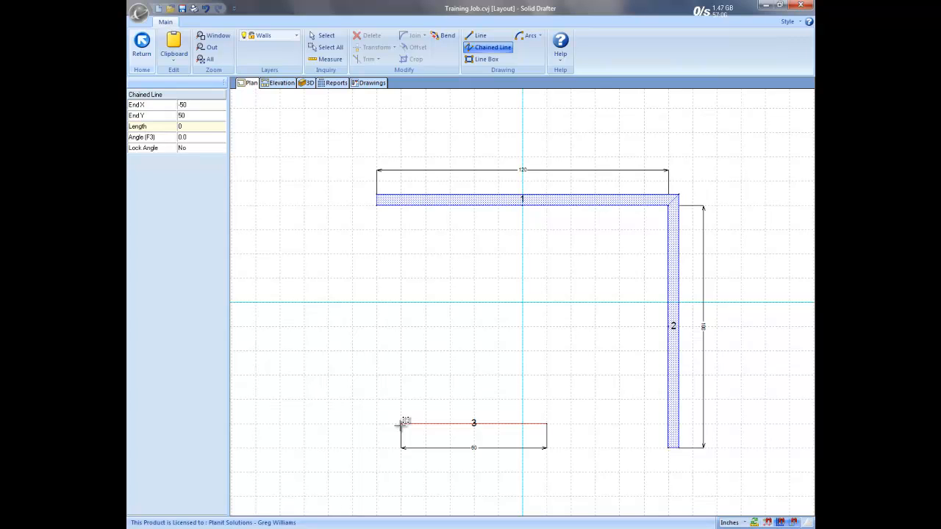
{"action": "key", "text": "Escape"}
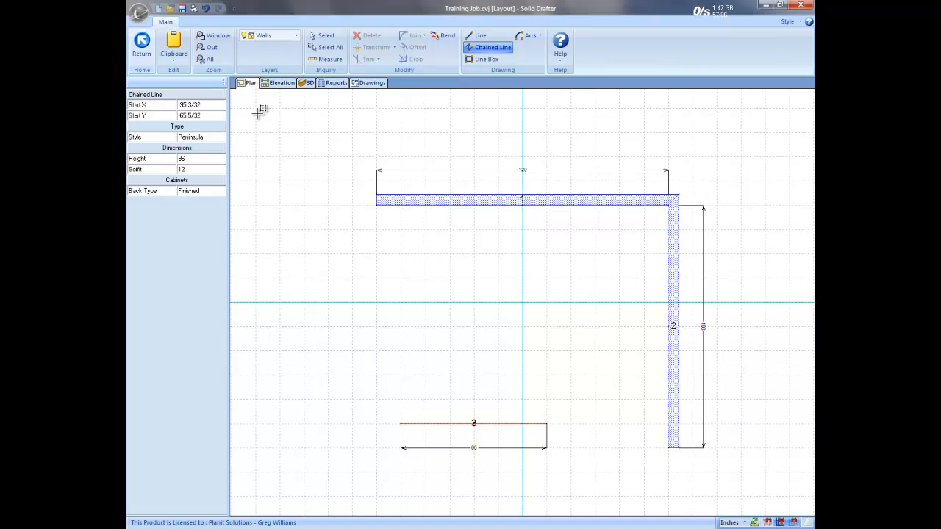
{"action": "left_click", "coordinate": [142, 44]}
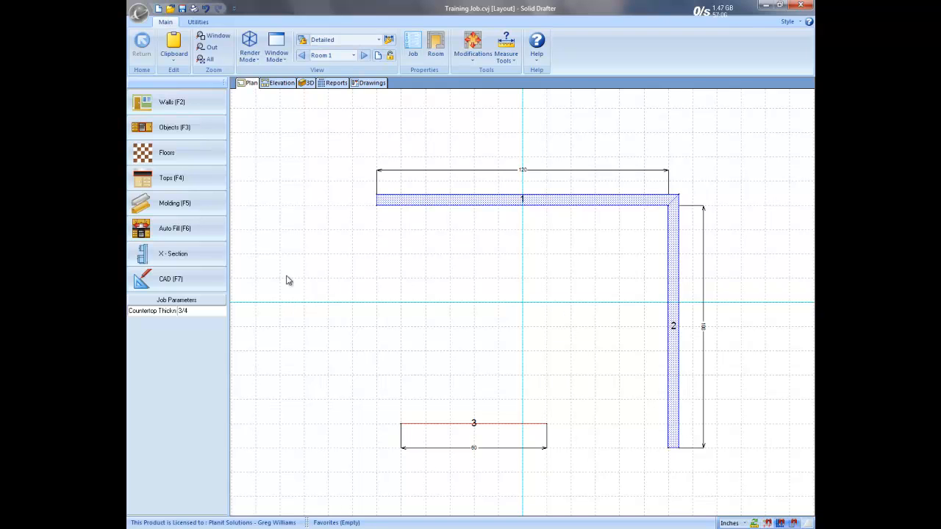
Insert the Drawing Walls symbol from the Annotations category at about X -80, Y 0 in the plan.
{"action": "scroll", "coordinate": [452, 449], "scroll_direction": "down", "scroll_amount": 2}
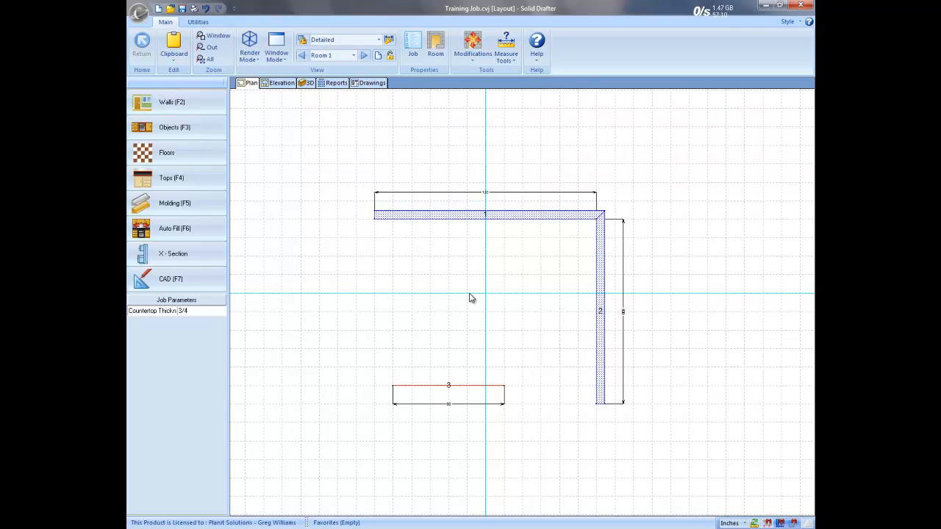
{"action": "left_click", "coordinate": [185, 281]}
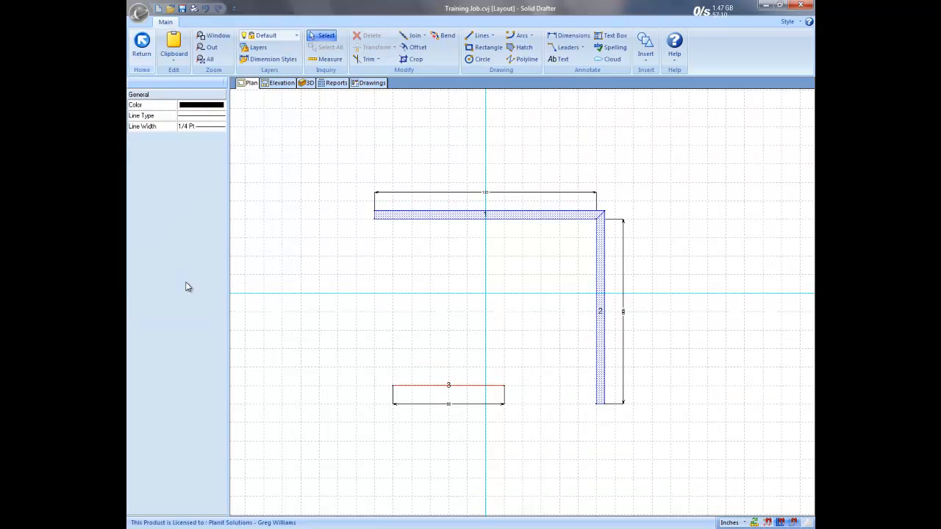
{"action": "left_click", "coordinate": [645, 45]}
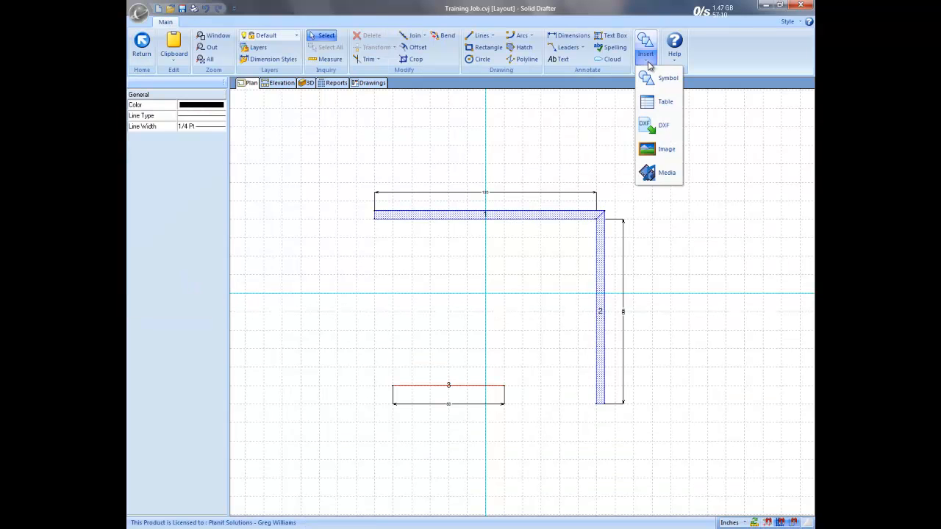
{"action": "left_click", "coordinate": [649, 79]}
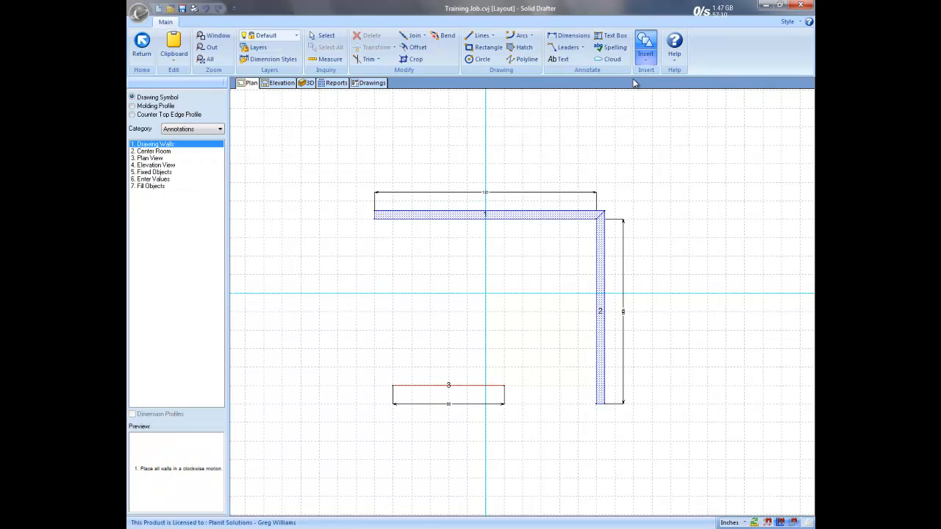
{"action": "mouse_move", "coordinate": [399, 309]}
{"action": "left_mouse_down"}
{"action": "mouse_move", "coordinate": [384, 294]}
{"action": "mouse_move", "coordinate": [347, 294]}
{"action": "left_mouse_up"}
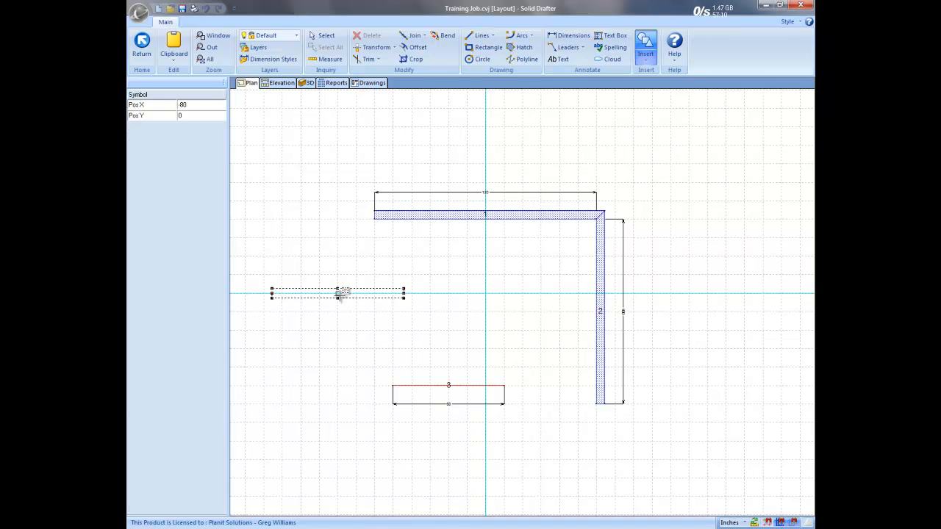
{"action": "left_click", "coordinate": [336, 292]}
{"action": "scroll", "coordinate": [319, 302], "scroll_direction": "up", "scroll_amount": 3}
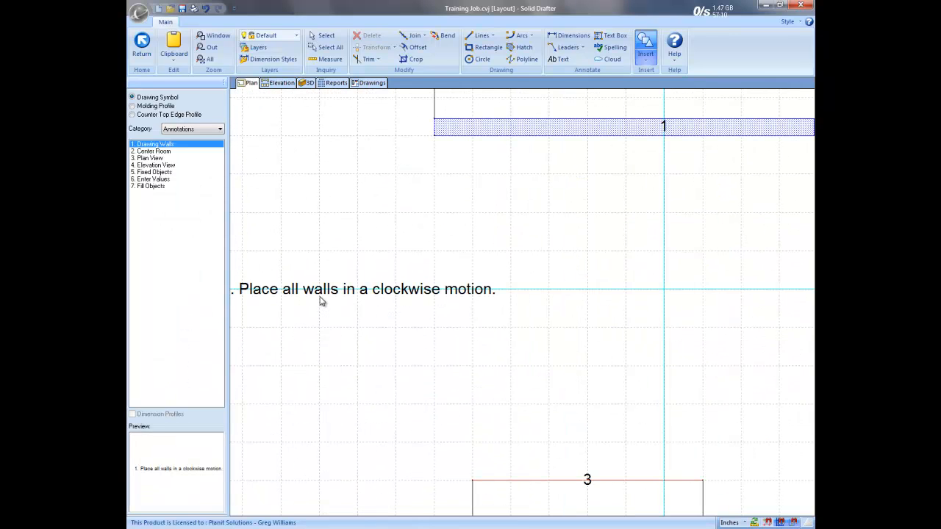
{"action": "scroll", "coordinate": [362, 309], "scroll_direction": "down", "scroll_amount": 3}
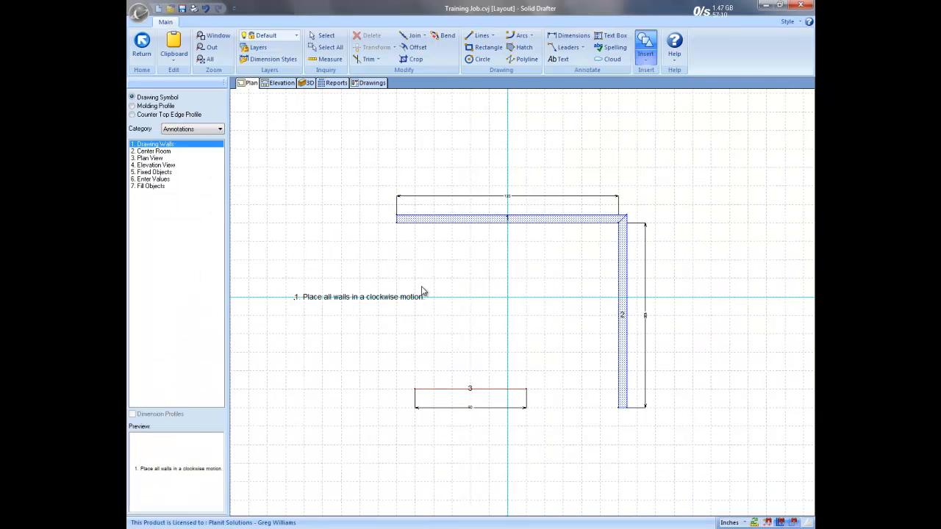
{"action": "left_click", "coordinate": [142, 44]}
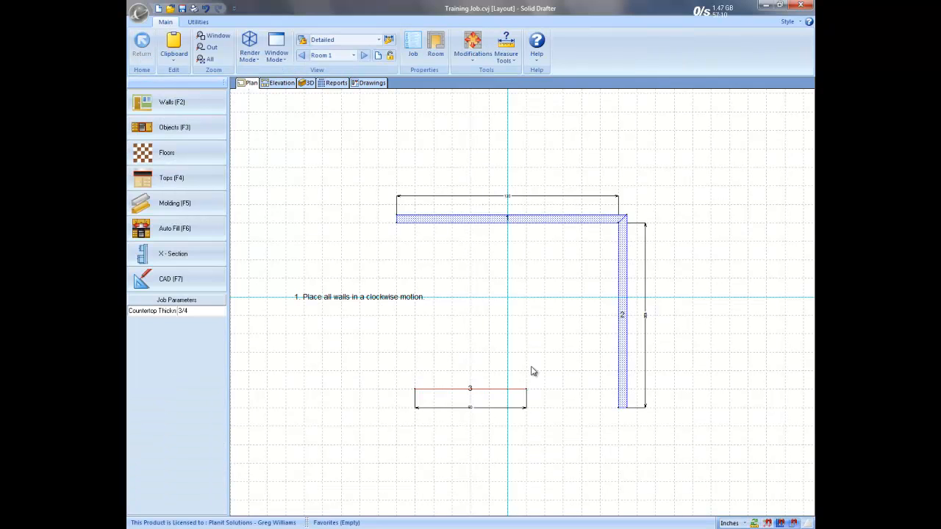
Center the room on the plan's origin.
{"action": "left_click", "coordinate": [470, 63]}
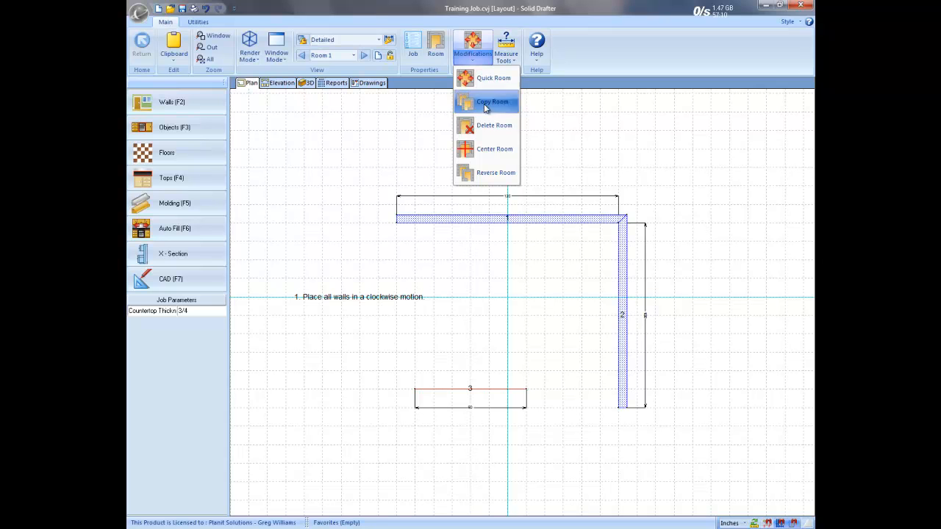
{"action": "left_click", "coordinate": [490, 151]}
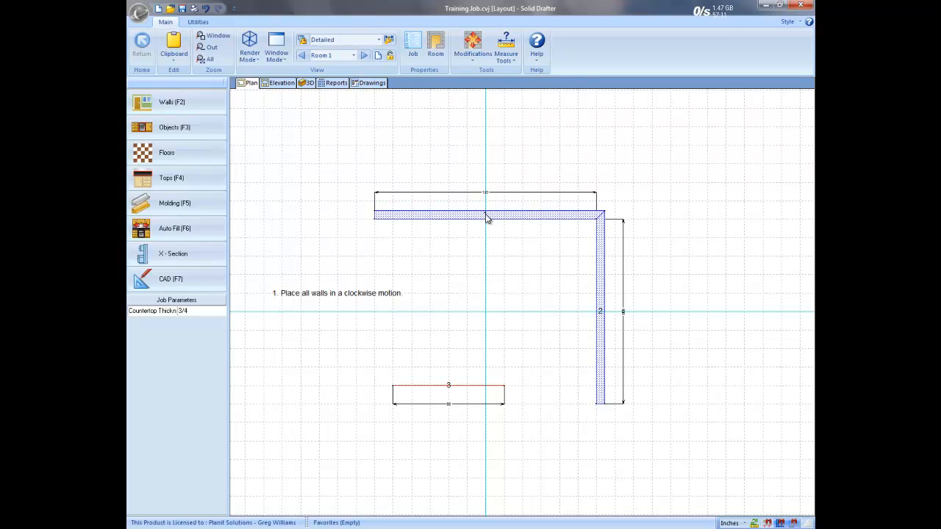
{"action": "left_click", "coordinate": [486, 218]}
{"action": "left_click", "coordinate": [486, 219]}
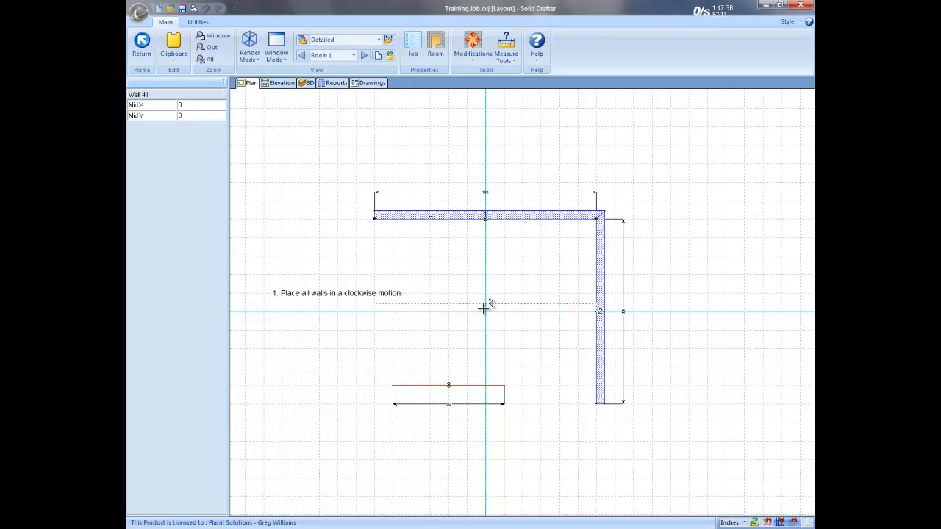
{"action": "left_click", "coordinate": [491, 218]}
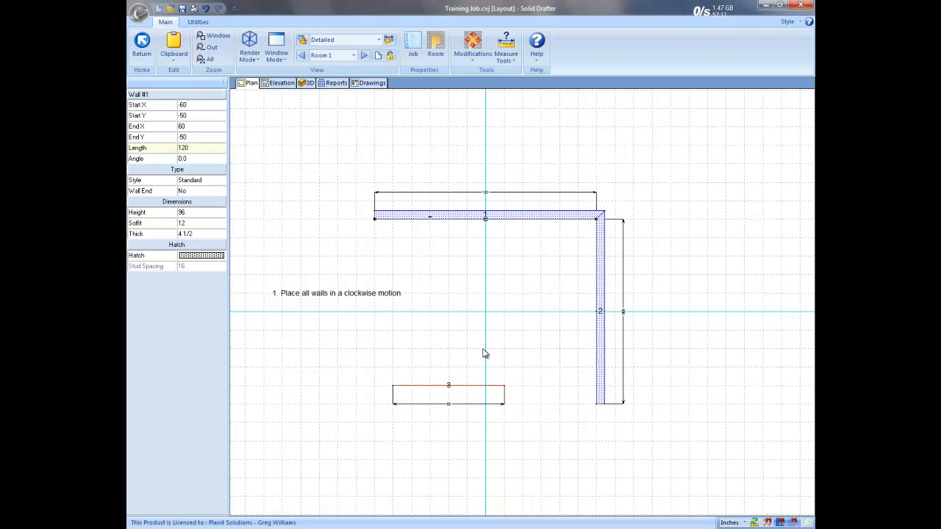
Move peninsula wall 3 so that it runs from X 30 to X -30 at Y 50.
{"action": "left_click", "coordinate": [450, 387]}
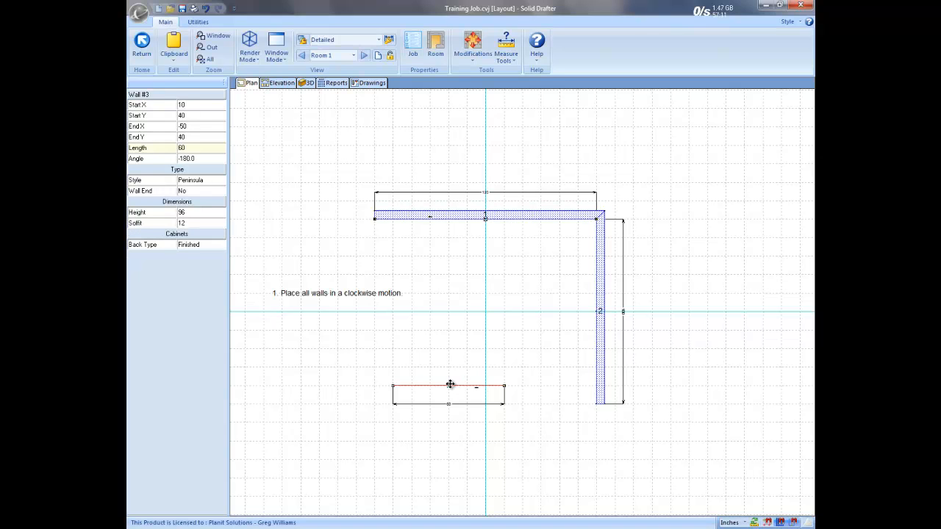
{"action": "left_click", "coordinate": [450, 385]}
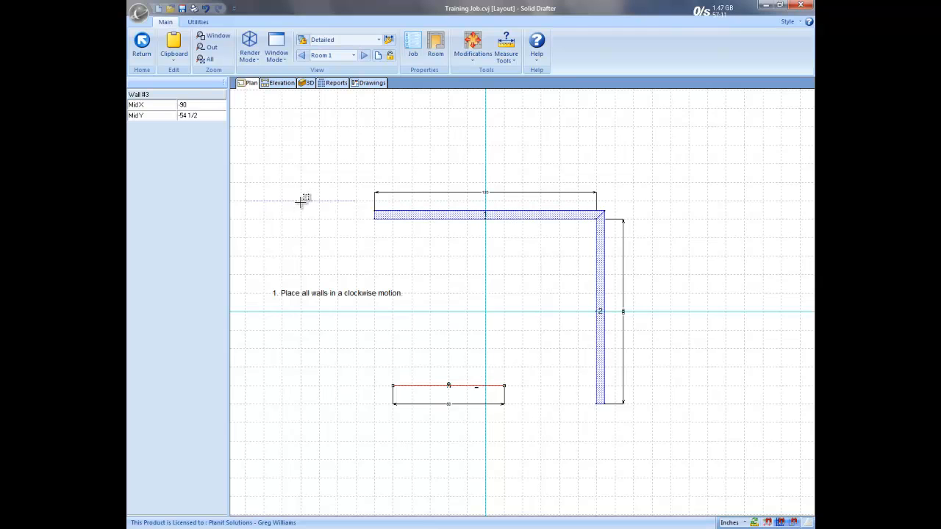
{"action": "left_click", "coordinate": [488, 404]}
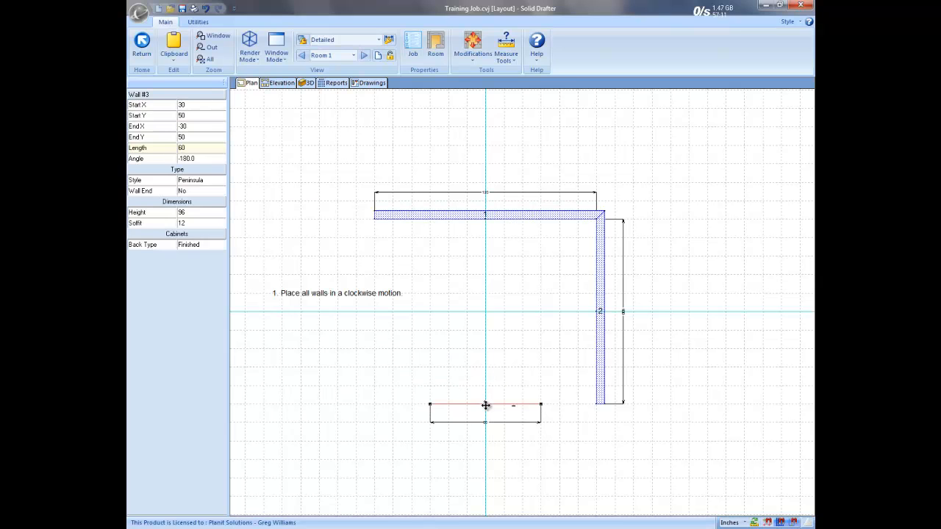
{"action": "left_click", "coordinate": [472, 331]}
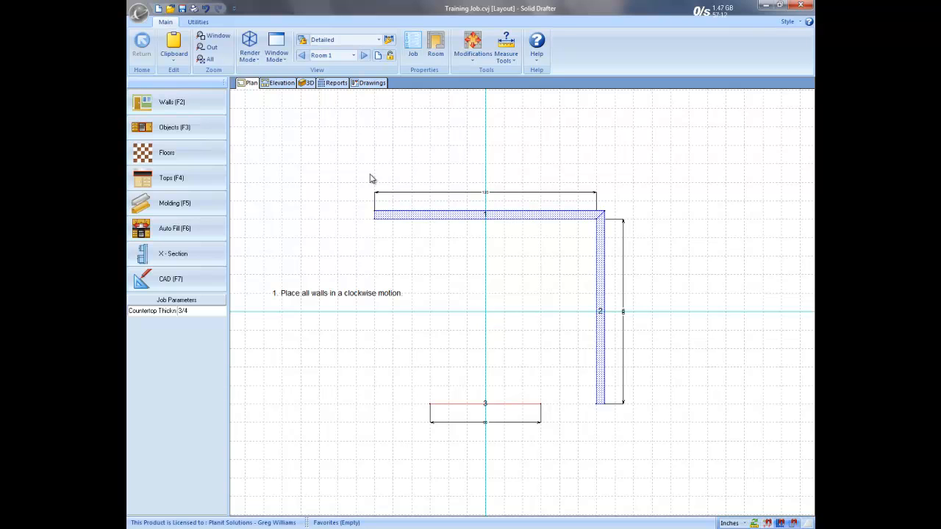
Insert the Center Room symbol from the Annotations category at about X -90, Y 0, beneath the Drawing Walls note.
{"action": "left_click", "coordinate": [309, 83]}
{"action": "left_click_drag", "start_coordinate": [463, 346], "coordinate": [542, 351]}
{"action": "left_click", "coordinate": [250, 83]}
{"action": "left_click", "coordinate": [193, 281]}
{"action": "left_click", "coordinate": [645, 45]}
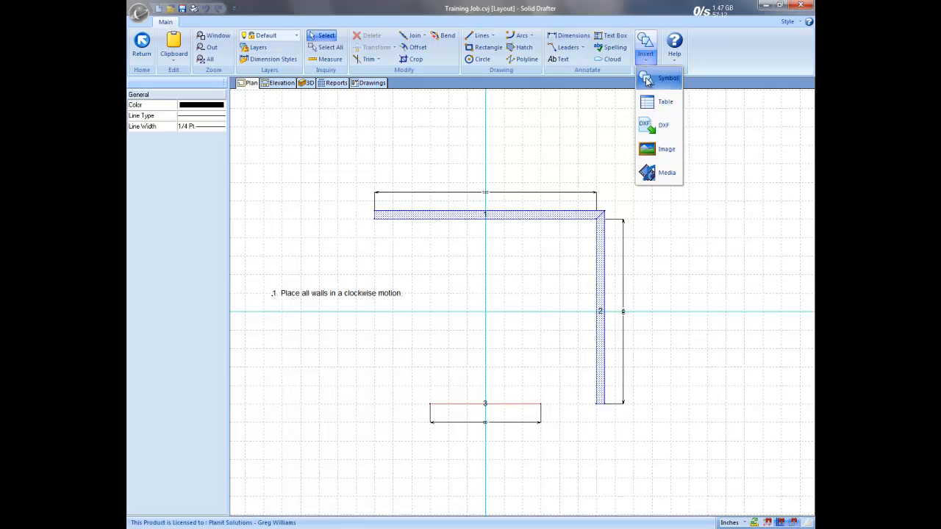
{"action": "left_click", "coordinate": [649, 81]}
{"action": "left_click", "coordinate": [146, 151]}
{"action": "left_click_drag", "start_coordinate": [322, 322], "coordinate": [328, 314]}
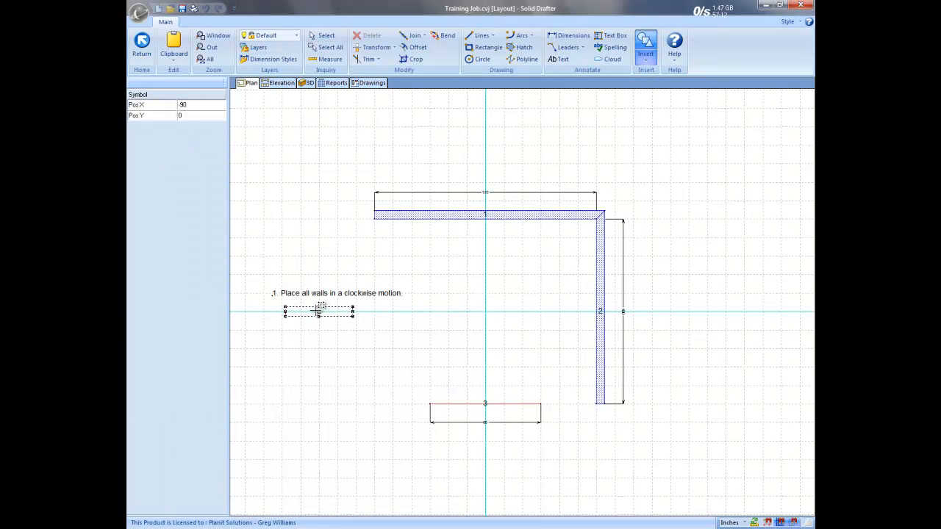
{"action": "left_click", "coordinate": [314, 313]}
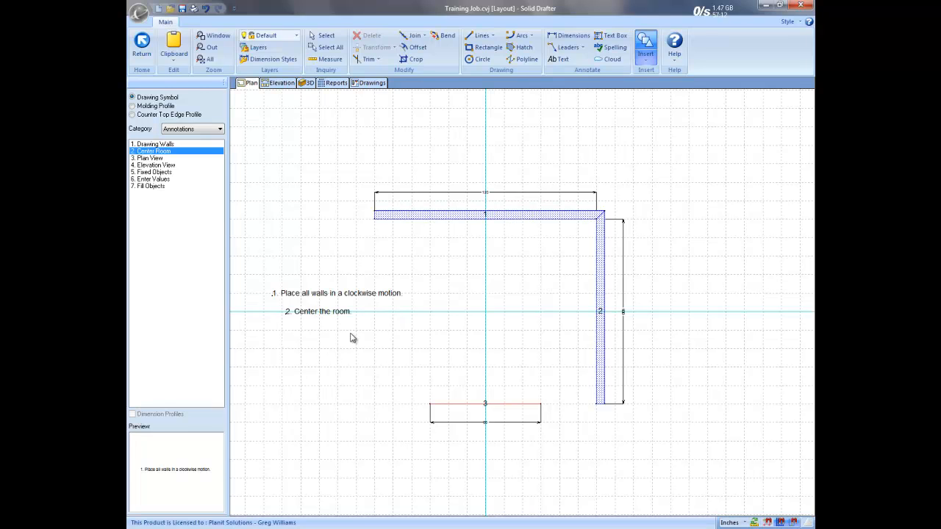
{"action": "key", "text": "Escape"}
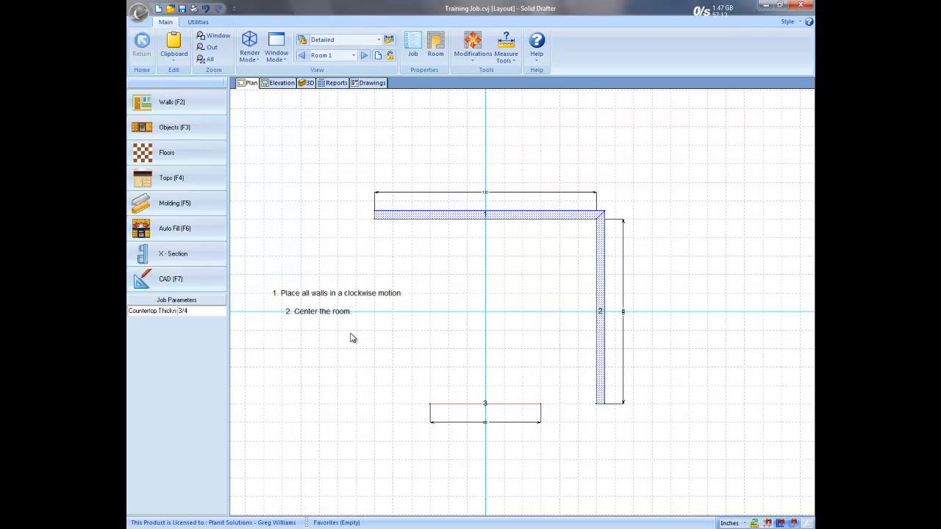
Try the stud hatch on wall 1 and restore its dotted hatch.
{"action": "left_click", "coordinate": [485, 216]}
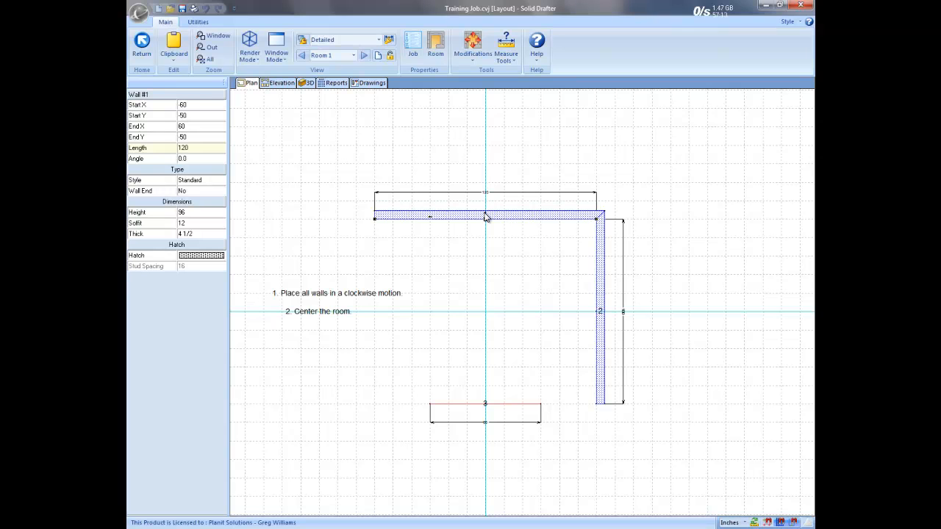
{"action": "left_click", "coordinate": [222, 257]}
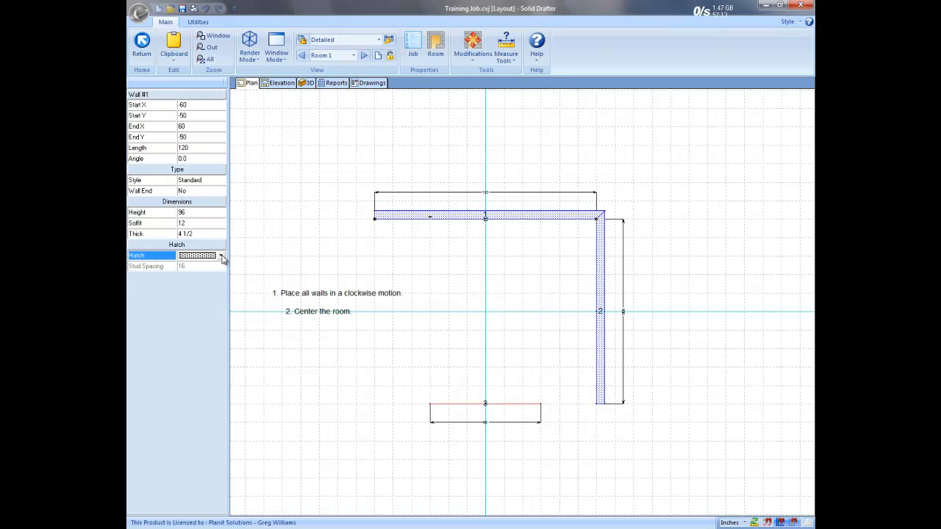
{"action": "left_click", "coordinate": [221, 256]}
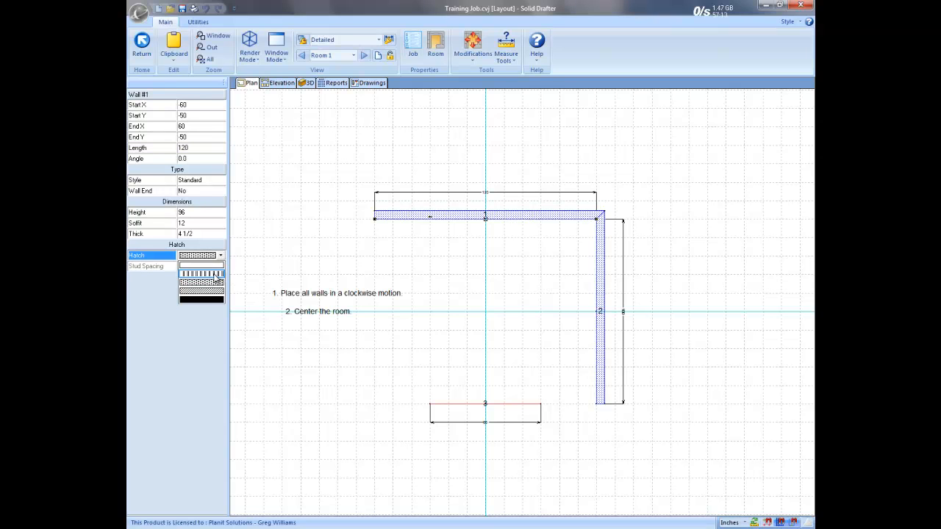
{"action": "left_click", "coordinate": [201, 274]}
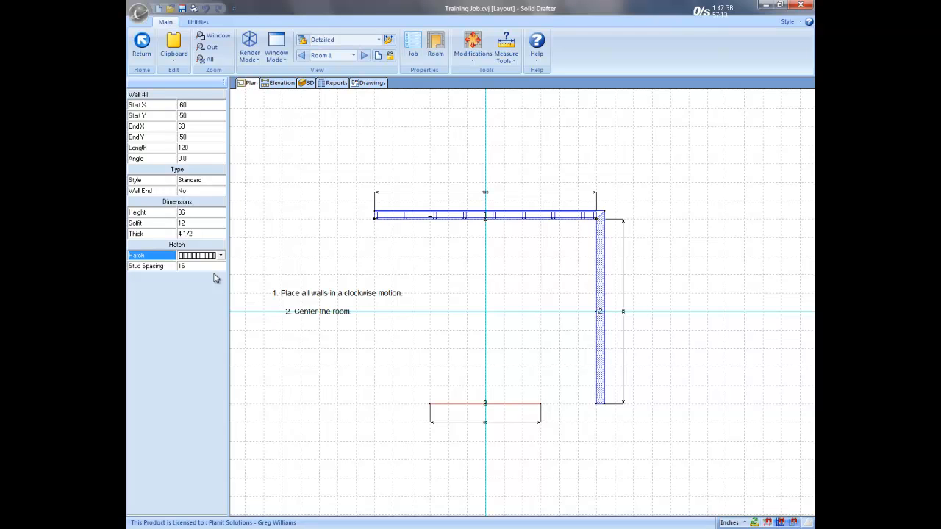
{"action": "left_click", "coordinate": [221, 256]}
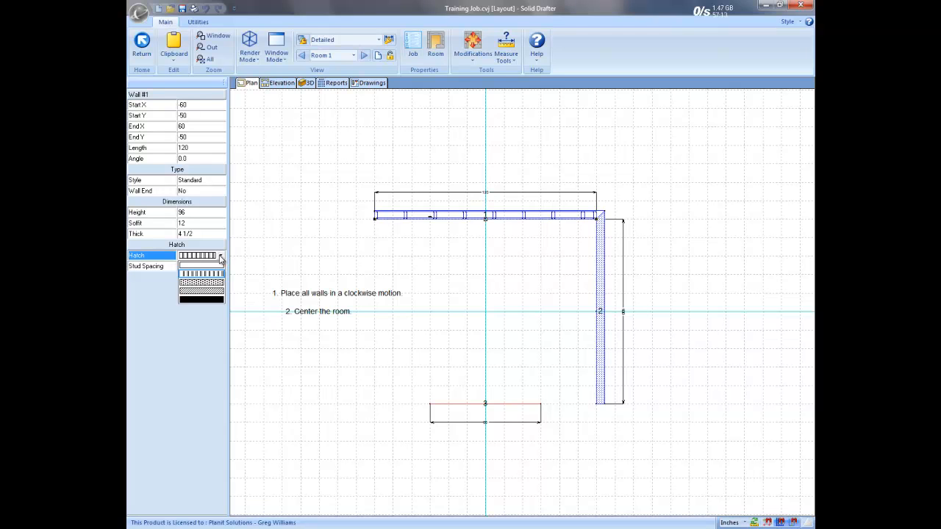
{"action": "left_click", "coordinate": [214, 283]}
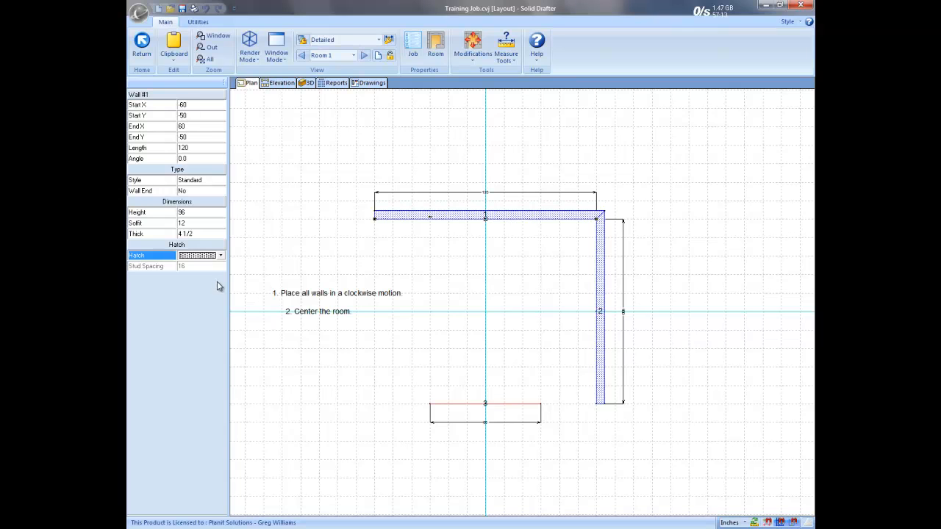
{"action": "left_click", "coordinate": [492, 287]}
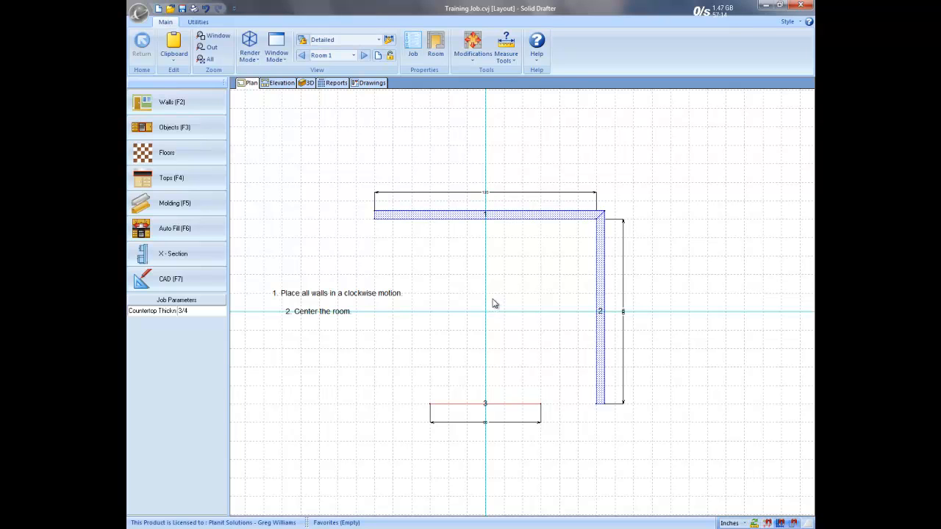
Examine the front elevations of walls 1, 2 and 3, and return to the plan.
{"action": "left_click", "coordinate": [280, 86]}
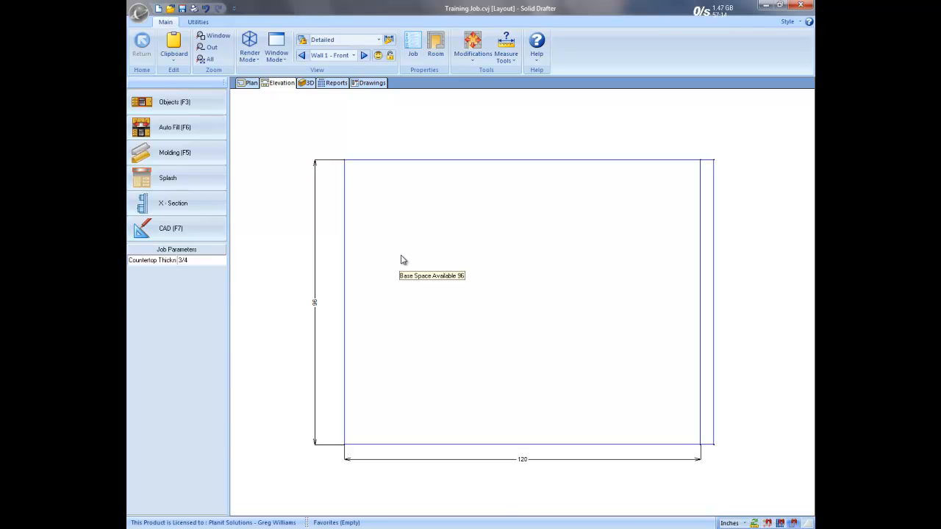
{"action": "left_click", "coordinate": [249, 84]}
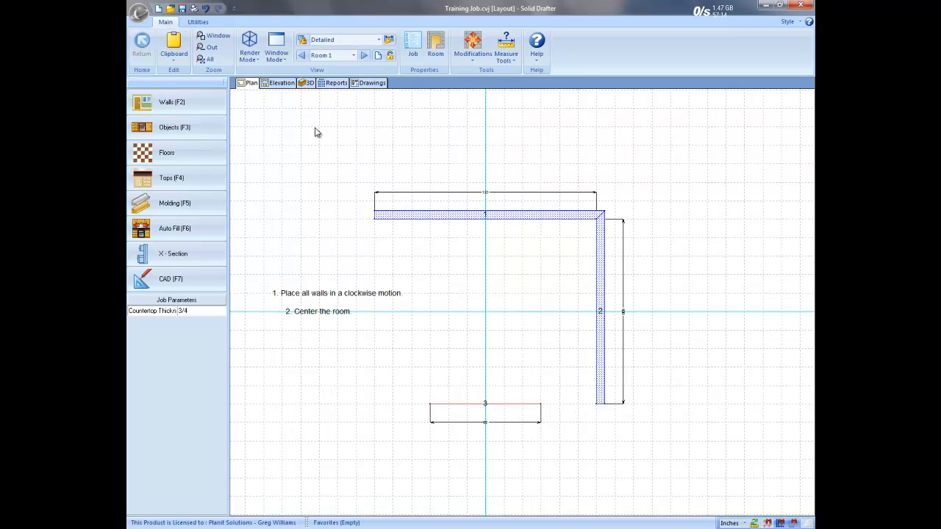
{"action": "left_click", "coordinate": [278, 84]}
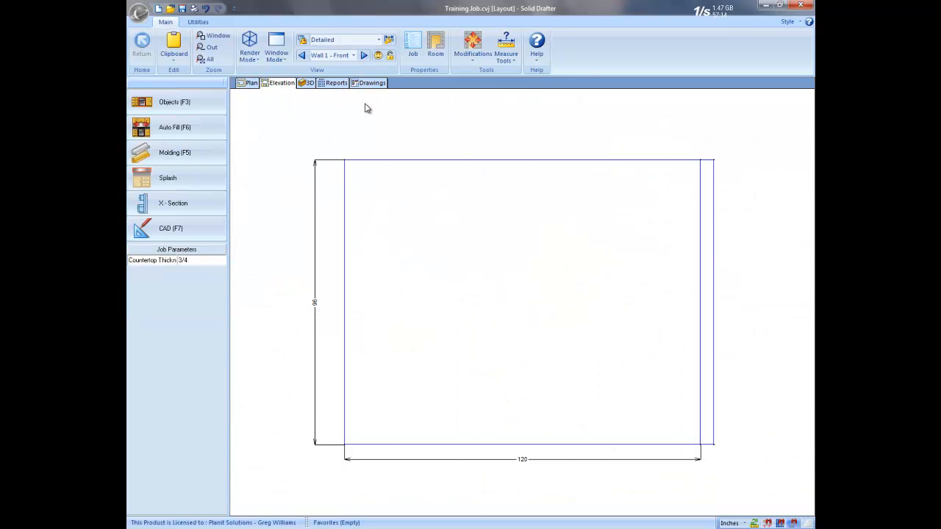
{"action": "left_click", "coordinate": [363, 55]}
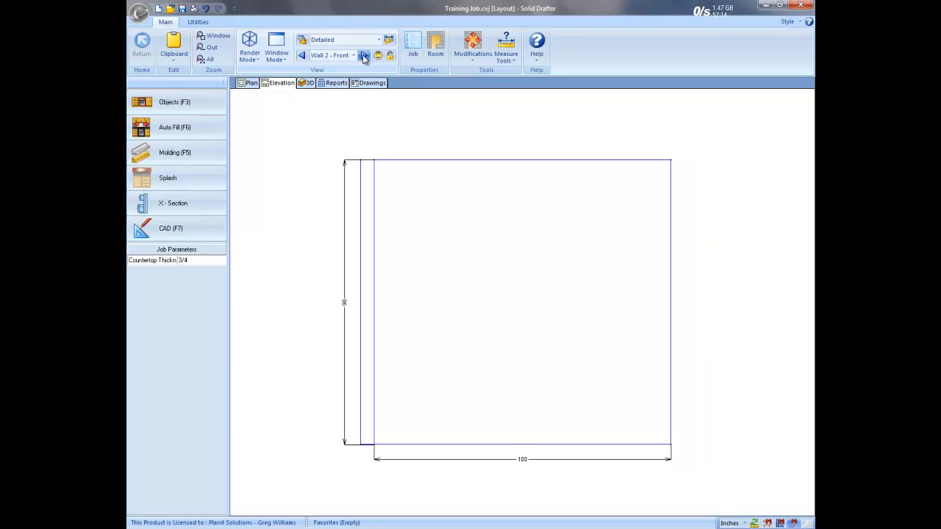
{"action": "left_click", "coordinate": [363, 56]}
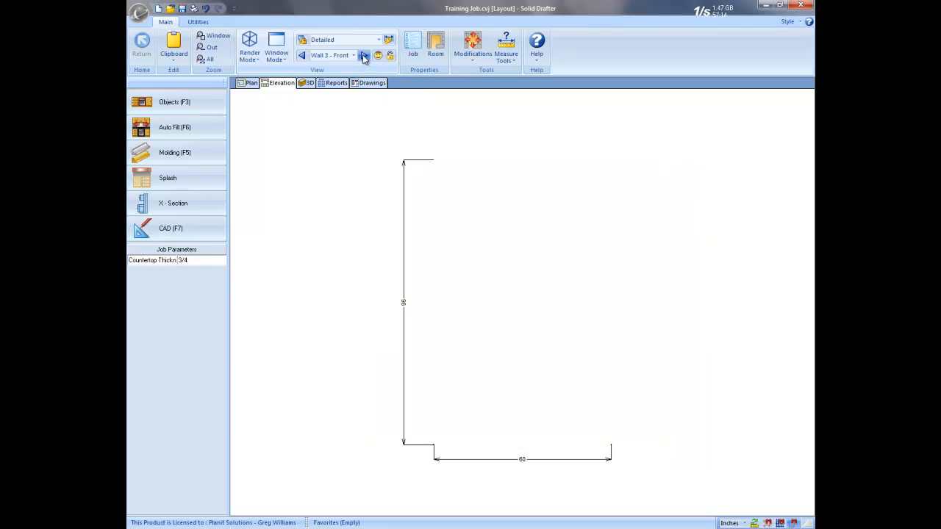
{"action": "left_click", "coordinate": [302, 56]}
{"action": "left_click", "coordinate": [302, 56]}
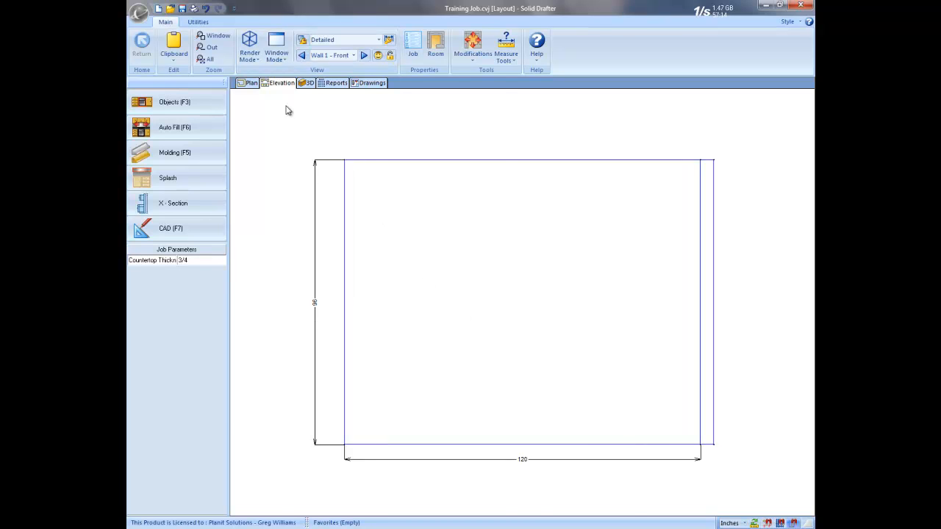
{"action": "left_click", "coordinate": [248, 84]}
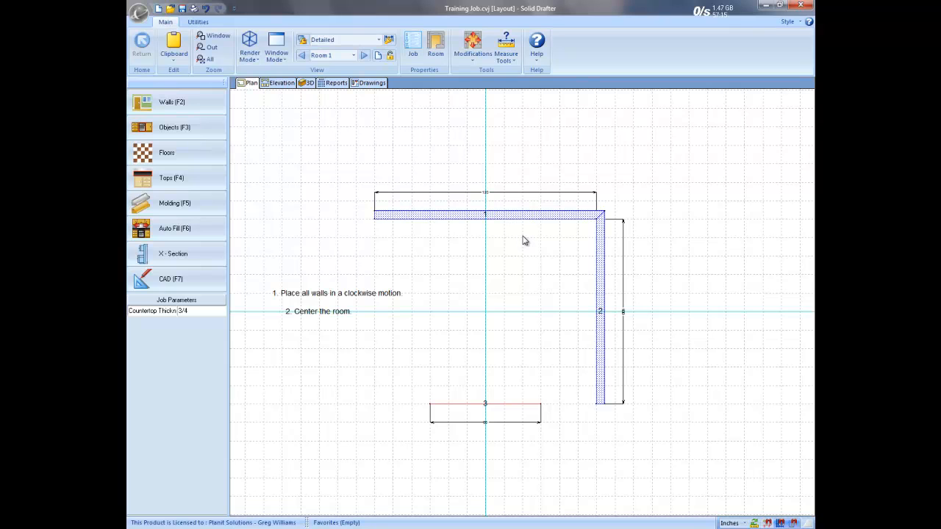
Place a Door Way from the Furnishings catalog, 30 wide and 80 high, on wall 1's elevation with 3 inches of left clearance.
{"action": "left_click", "coordinate": [277, 84]}
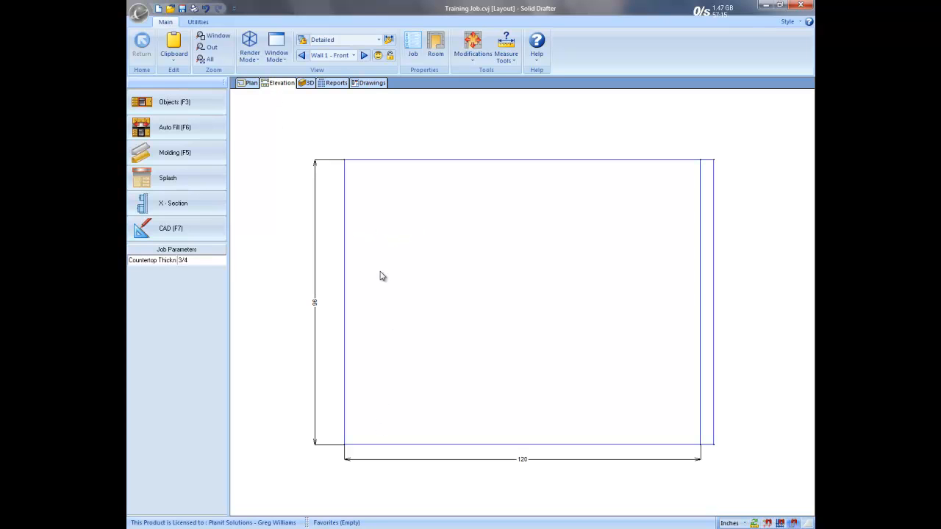
{"action": "mouse_move", "coordinate": [381, 276]}
{"action": "left_click", "coordinate": [200, 98]}
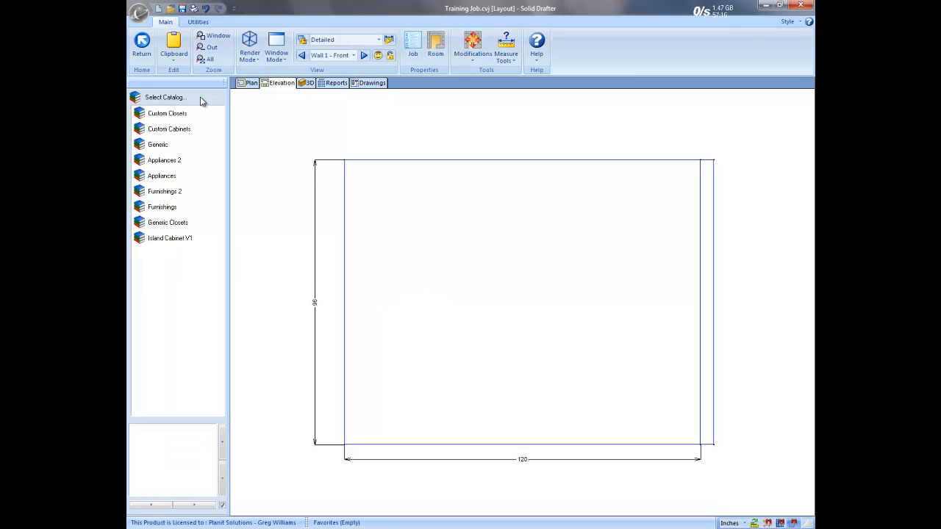
{"action": "left_click", "coordinate": [160, 207]}
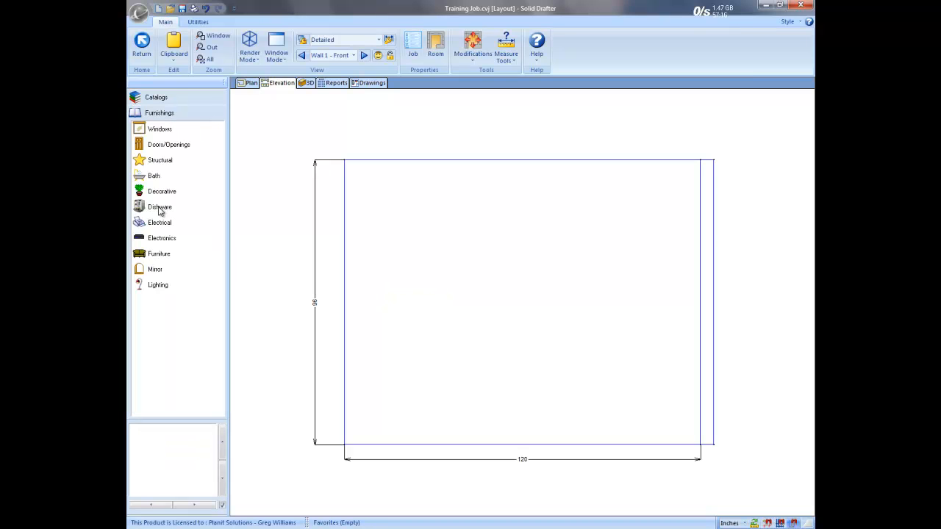
{"action": "left_click", "coordinate": [166, 146]}
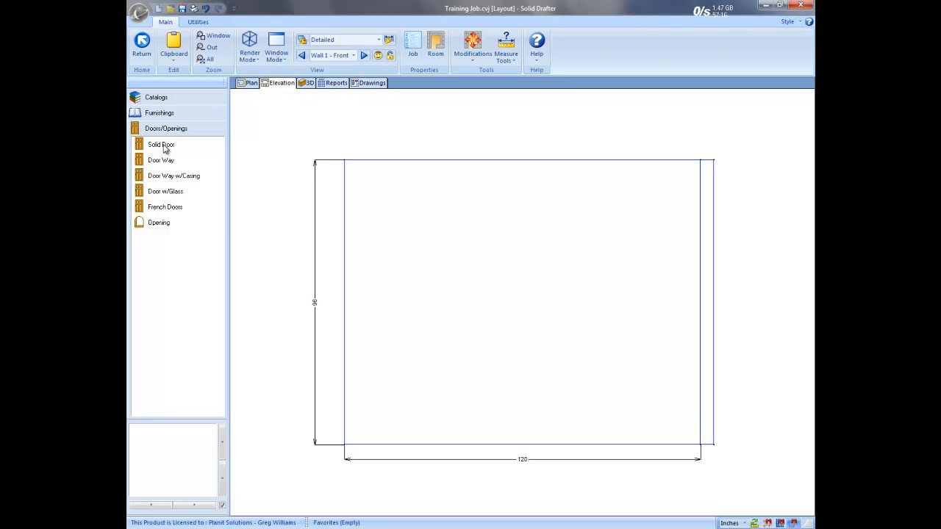
{"action": "left_click", "coordinate": [161, 160]}
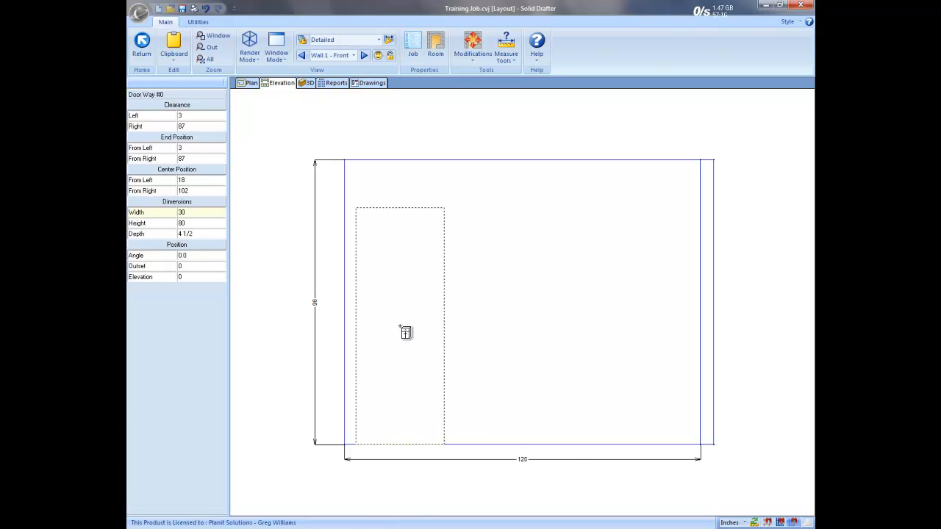
{"action": "left_click", "coordinate": [401, 329]}
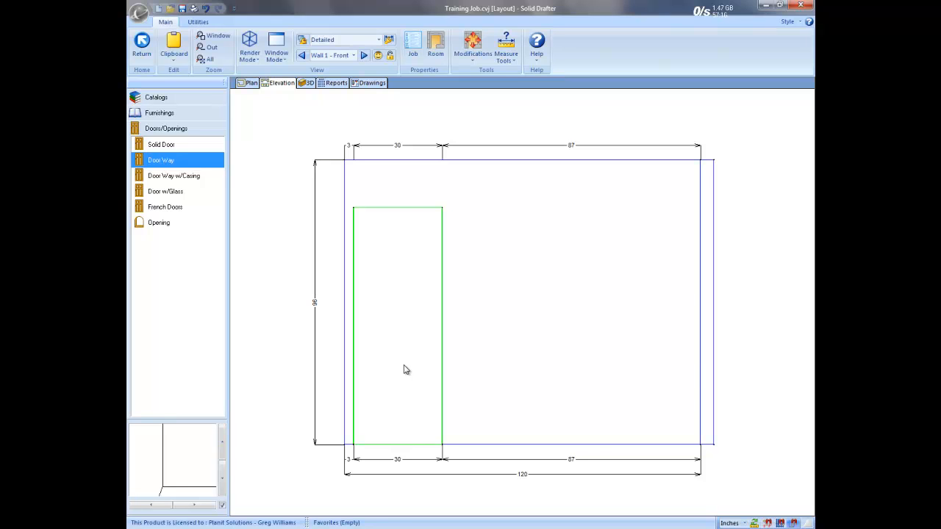
Insert the Plan View and Elevation View annotation symbols in the plan, one below the other beneath the Center Room note.
{"action": "left_click", "coordinate": [248, 83]}
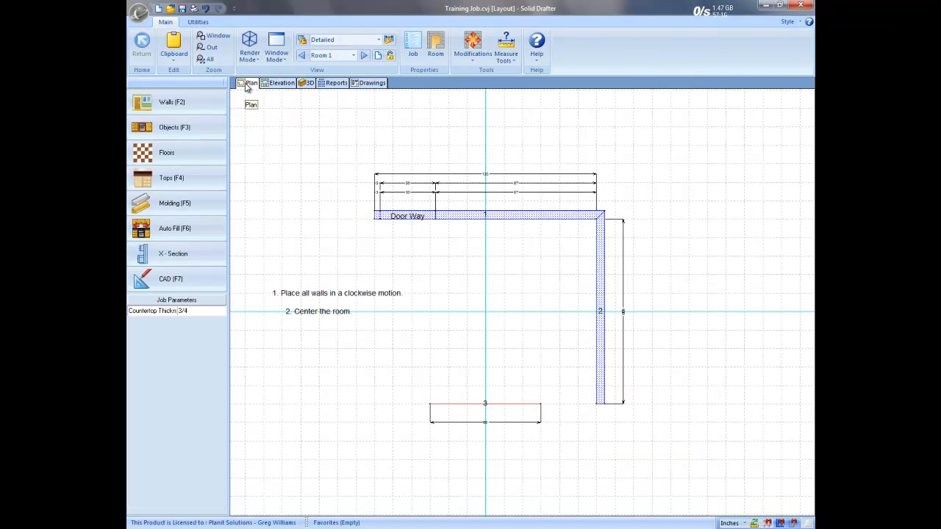
{"action": "left_click", "coordinate": [163, 282]}
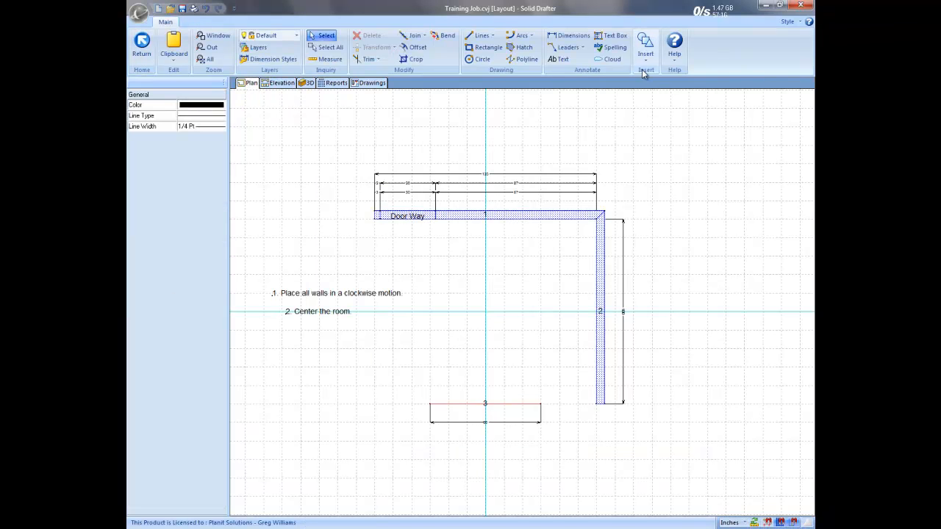
{"action": "left_click", "coordinate": [644, 55]}
{"action": "left_click", "coordinate": [647, 80]}
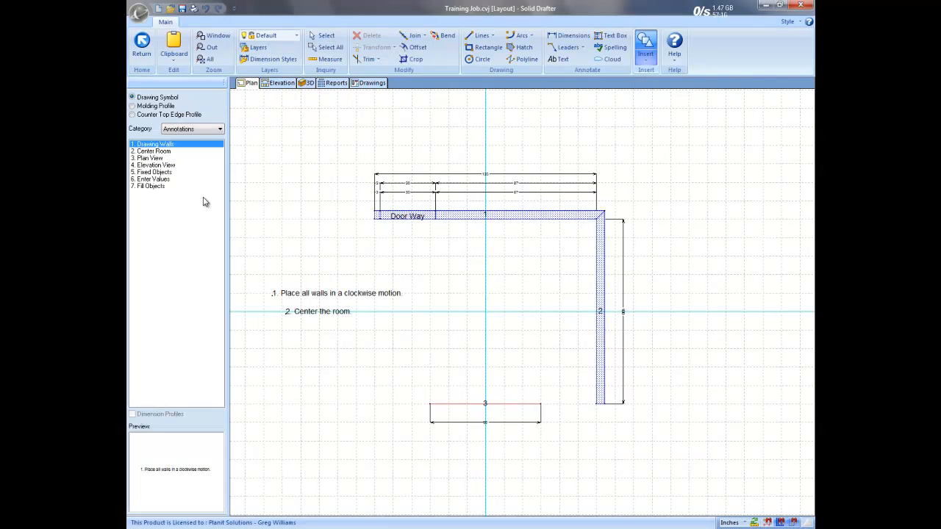
{"action": "left_click", "coordinate": [144, 158]}
{"action": "left_click", "coordinate": [319, 330]}
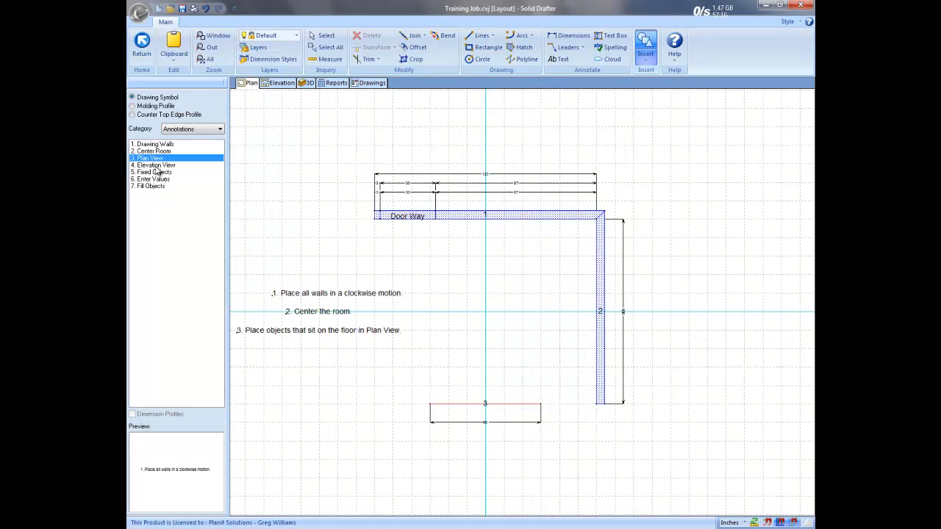
{"action": "left_click", "coordinate": [156, 165]}
{"action": "left_click", "coordinate": [324, 348]}
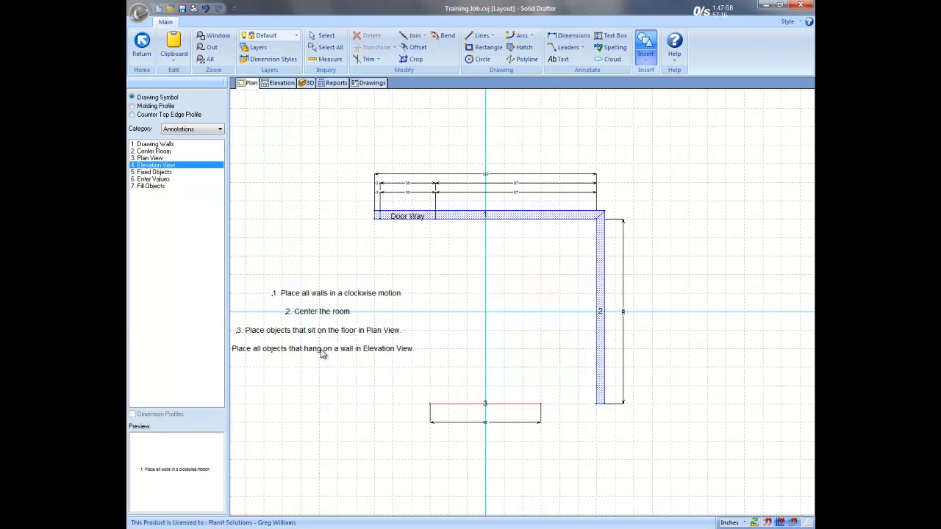
Insert the Fixed Objects and Enter Values annotation symbols one below the other beneath the Elevation View note.
{"action": "left_click", "coordinate": [151, 174]}
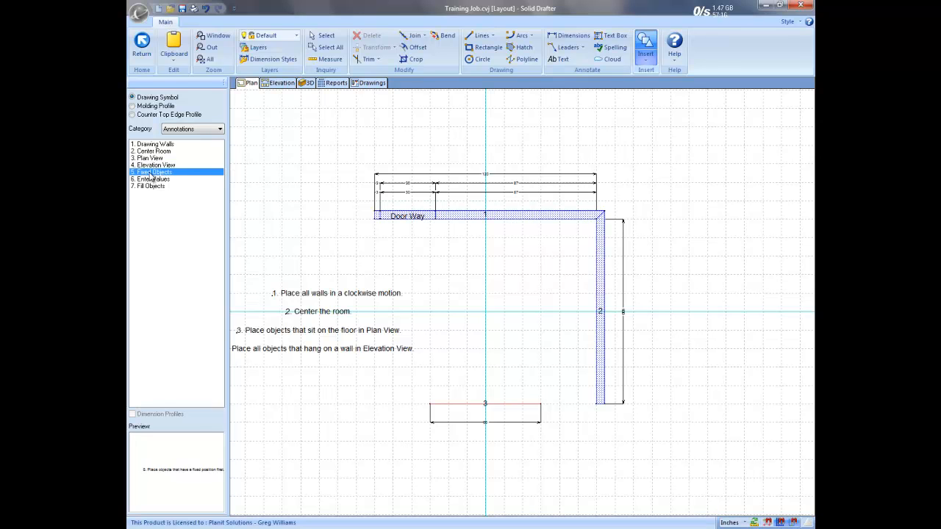
{"action": "left_click_drag", "start_coordinate": [150, 176], "coordinate": [322, 367]}
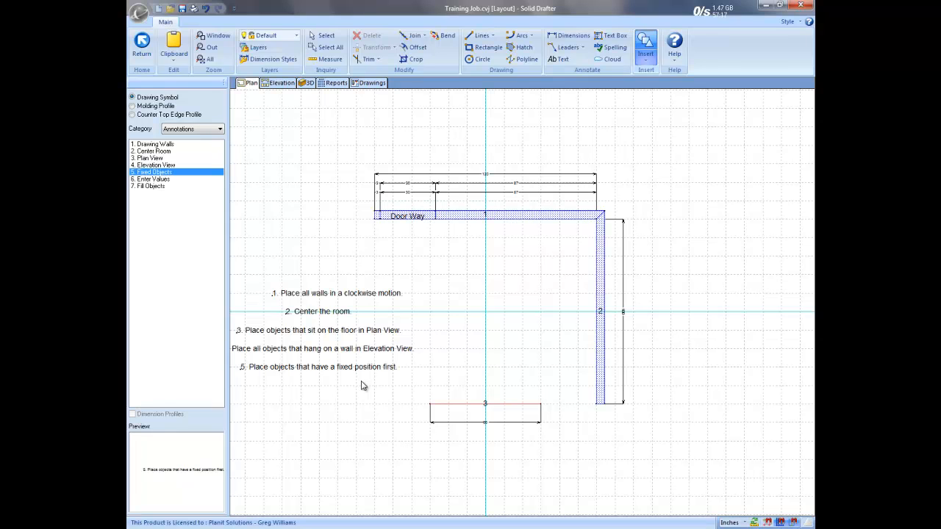
{"action": "left_click", "coordinate": [150, 180]}
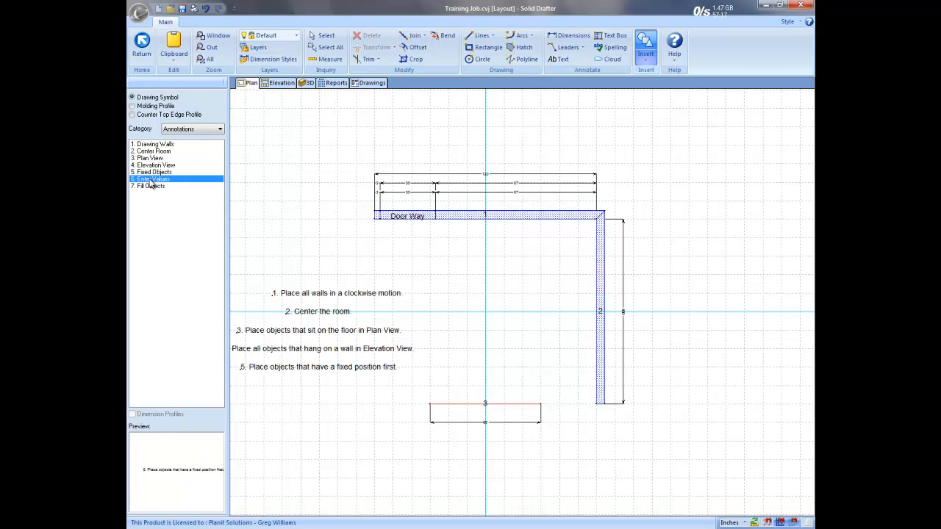
{"action": "left_click", "coordinate": [320, 386]}
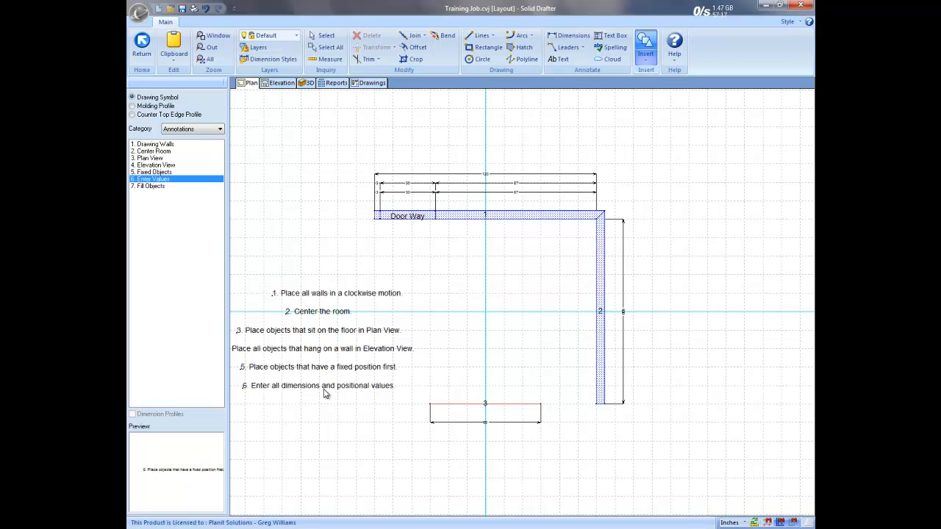
Select the Door Way on wall 1's front elevation and set its left clearance to 4 inches.
{"action": "left_click", "coordinate": [280, 83]}
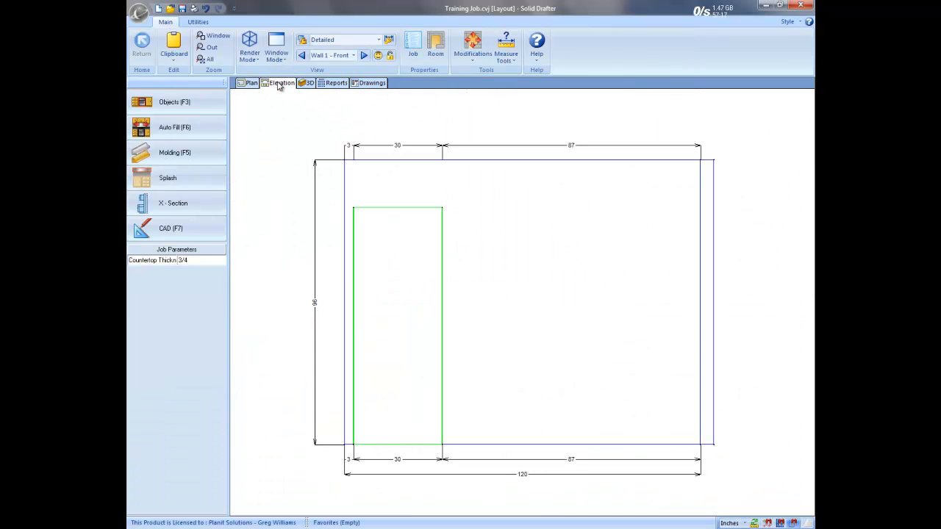
{"action": "left_click", "coordinate": [396, 328]}
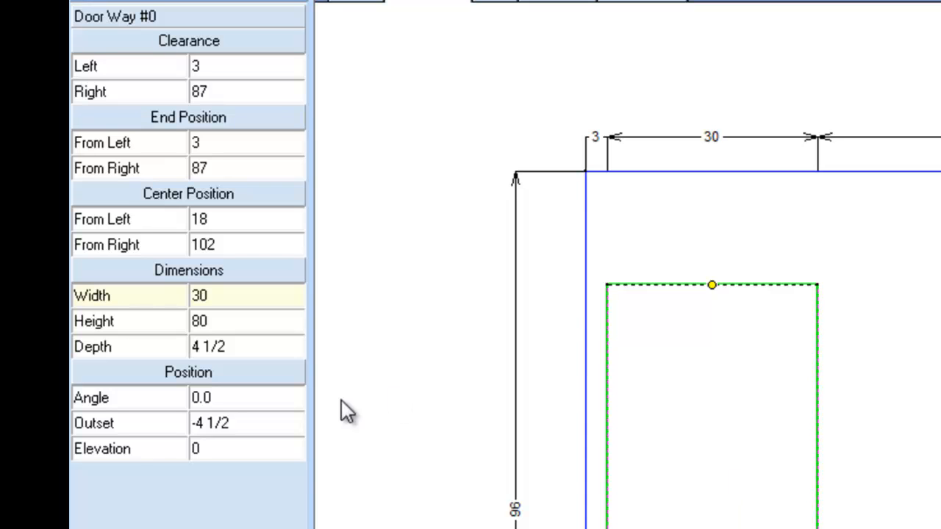
{"action": "left_click", "coordinate": [231, 321]}
{"action": "left_click", "coordinate": [232, 294]}
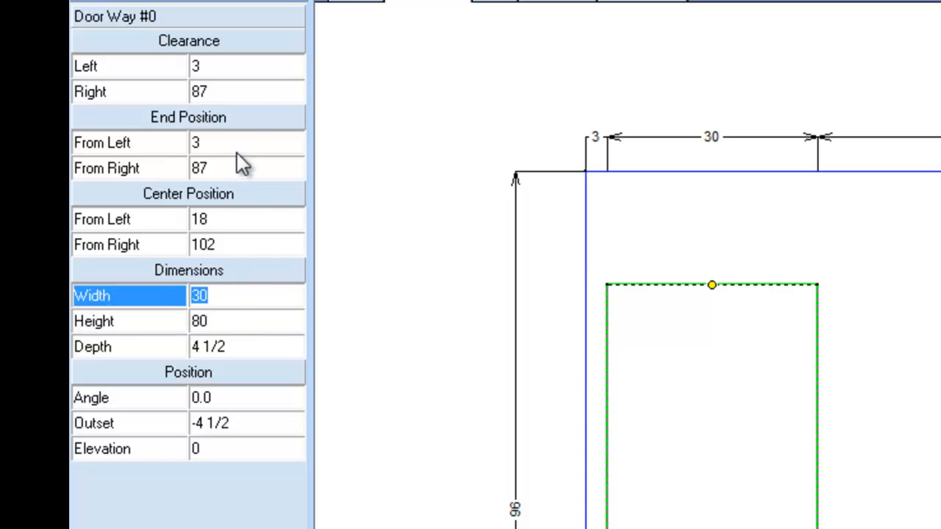
{"action": "left_click", "coordinate": [249, 92]}
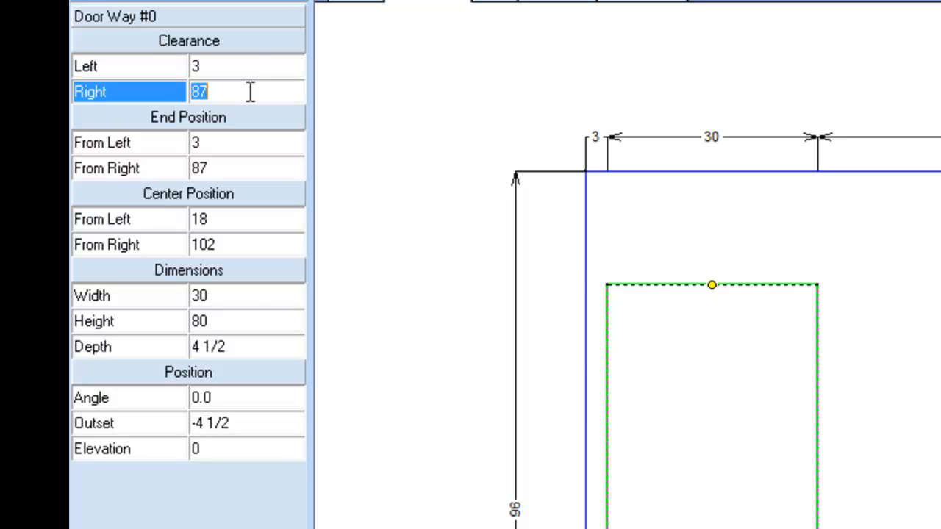
{"action": "left_click", "coordinate": [246, 65]}
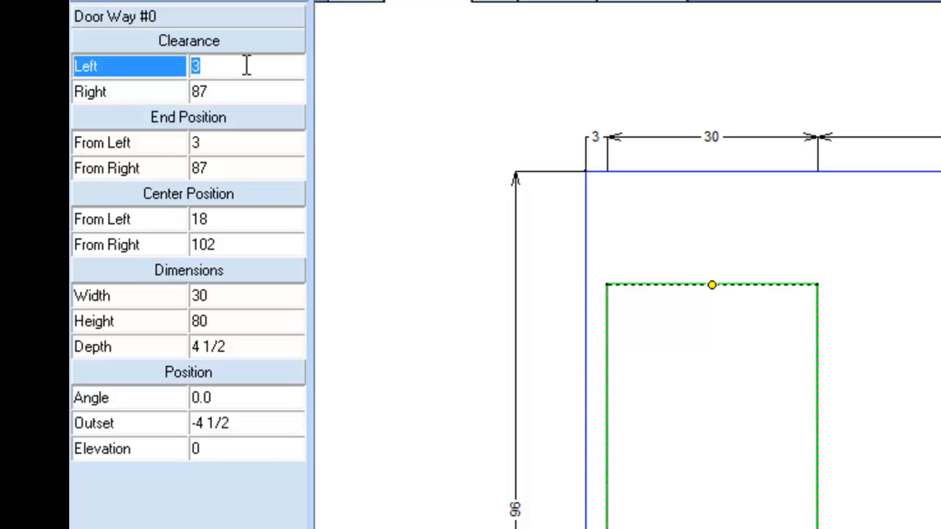
{"action": "type", "text": "4"}
{"action": "key", "text": "Return"}
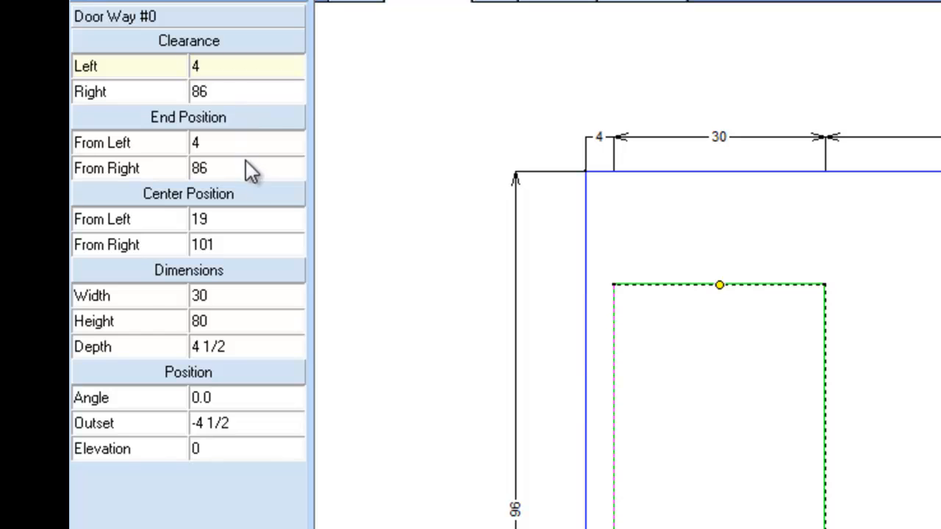
Set the Door Way's width to 36 inches, stretching it to the right, and return to the plan view.
{"action": "left_click", "coordinate": [249, 98]}
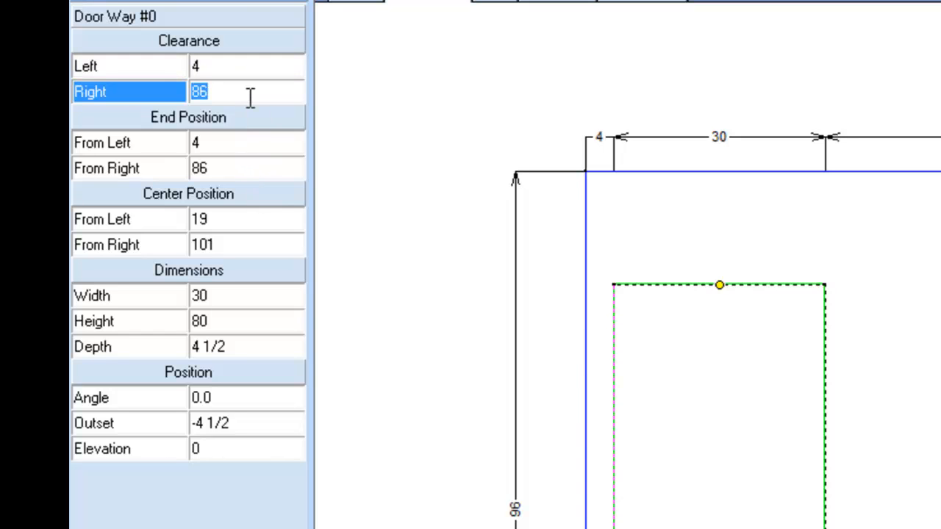
{"action": "key", "text": "Tab"}
{"action": "key", "text": "Tab"}
{"action": "key", "text": "Tab"}
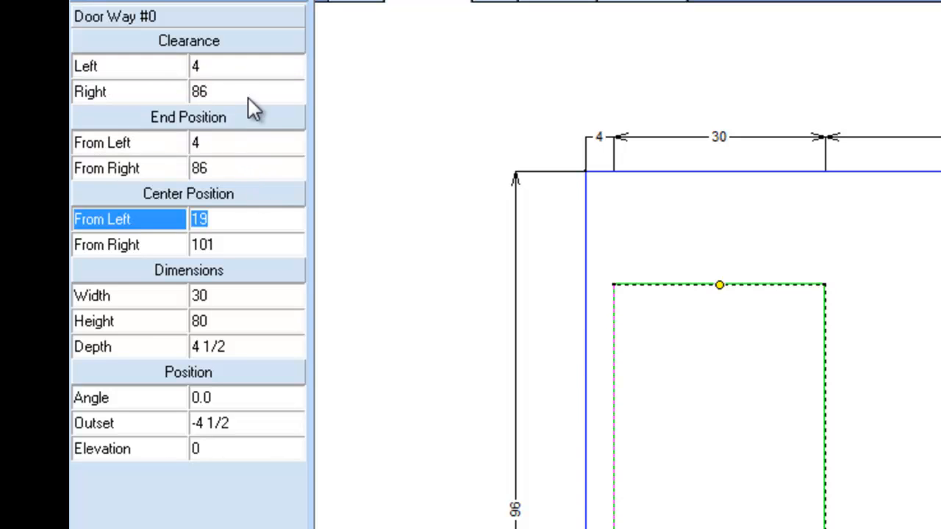
{"action": "key", "text": "Tab"}
{"action": "key", "text": "Tab"}
{"action": "type", "text": "36"}
{"action": "key", "text": "Return"}
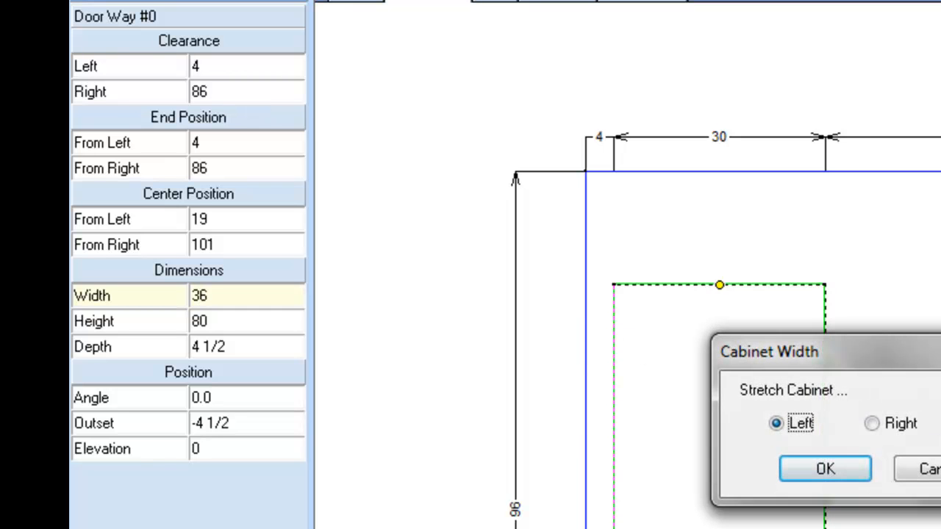
{"action": "left_click", "coordinate": [874, 426]}
{"action": "left_click", "coordinate": [844, 470]}
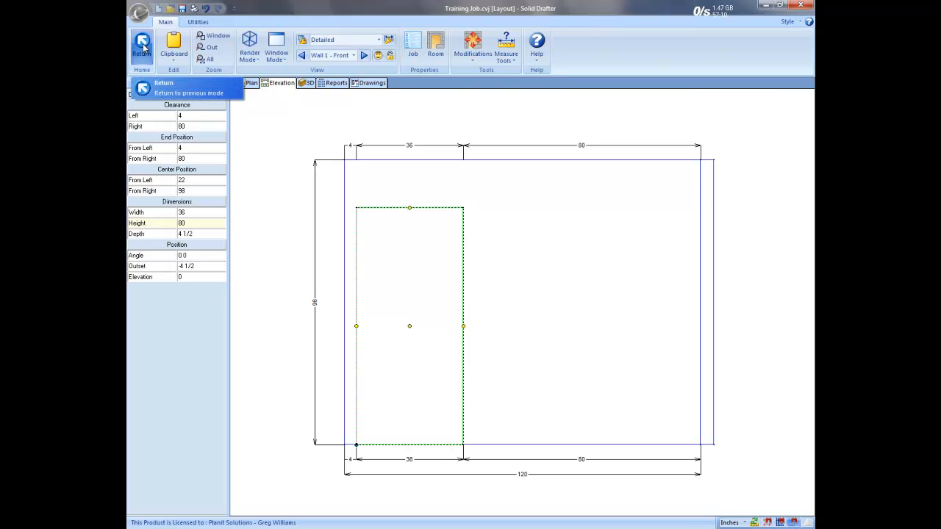
{"action": "left_click", "coordinate": [143, 47]}
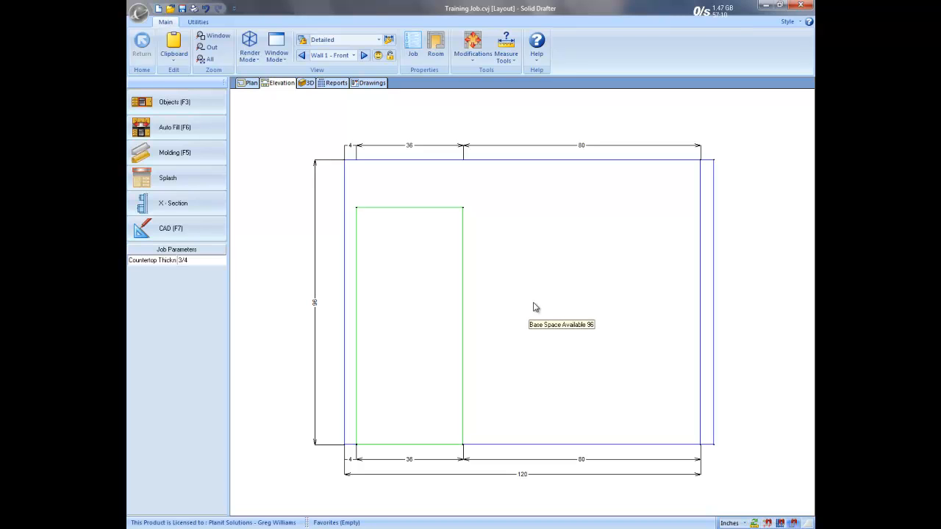
{"action": "left_click", "coordinate": [246, 83]}
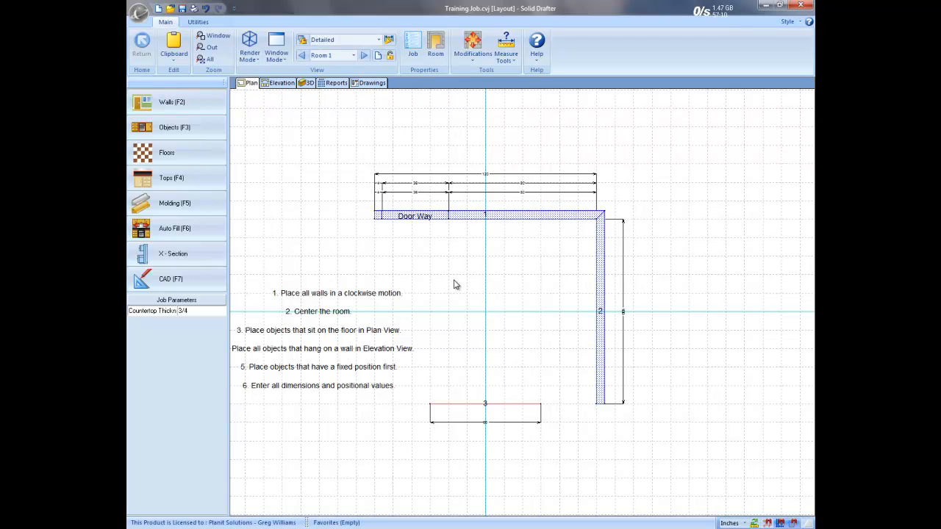